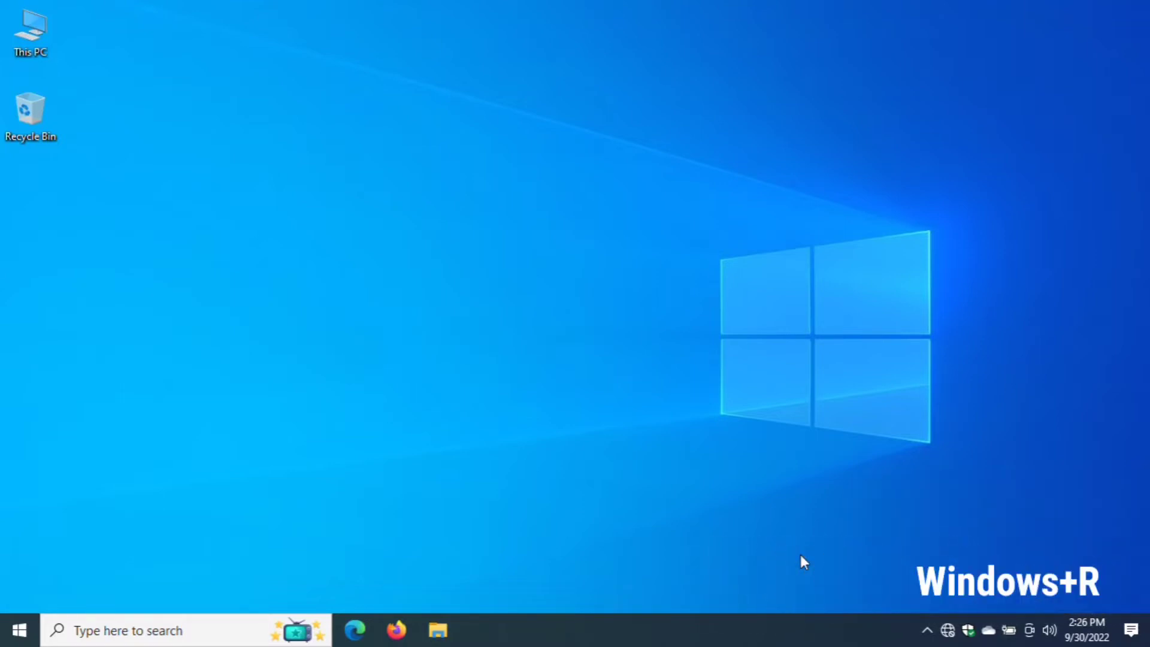
# Open the Windows Services console by running services.msc.
pyautogui.press('super+r')
pyautogui.write('s')
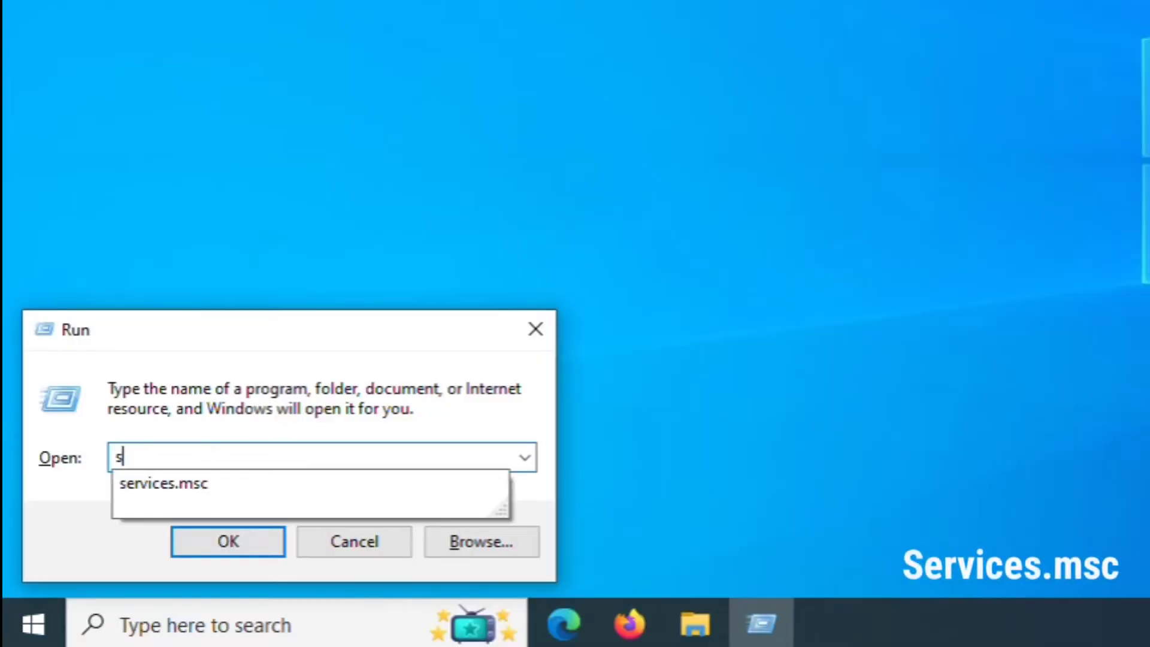
pyautogui.write('ervi')
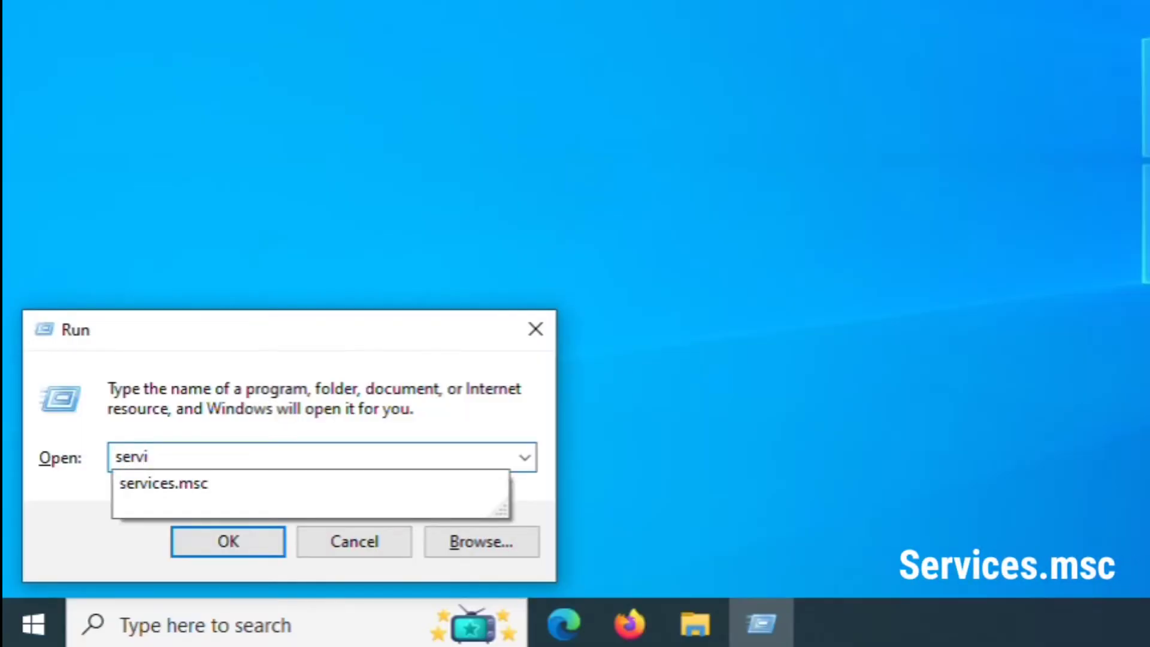
pyautogui.write('ces.msc')
pyautogui.press('Return')
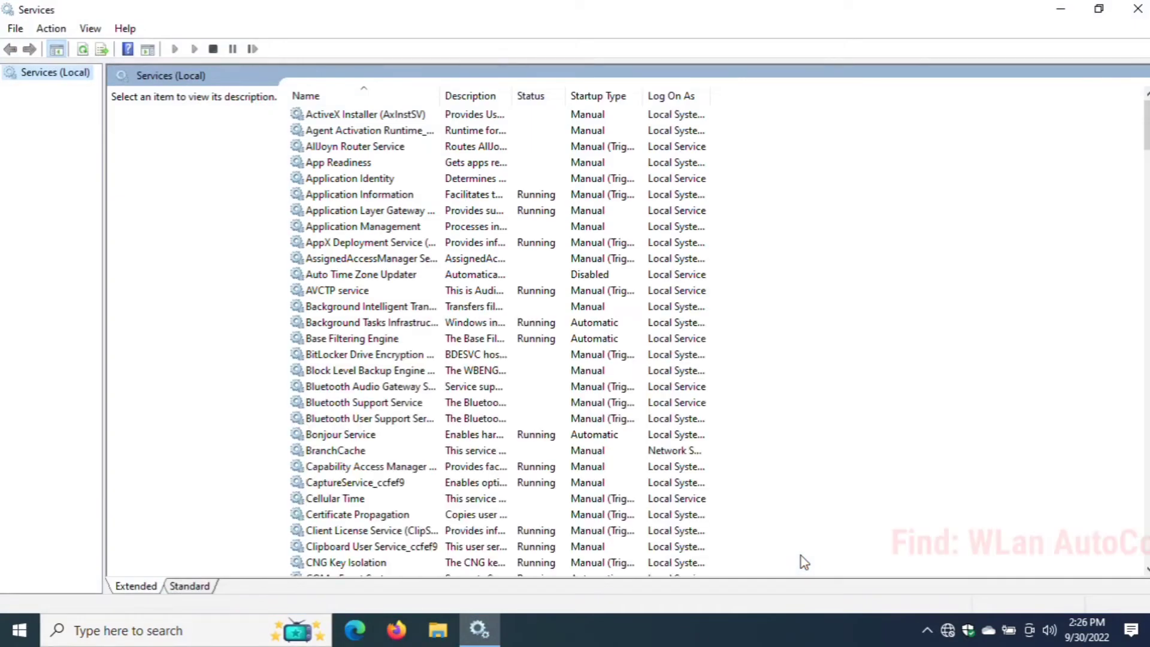
# Find and select the WLAN AutoConfig service in the list of local services.
pyautogui.click(358, 450)
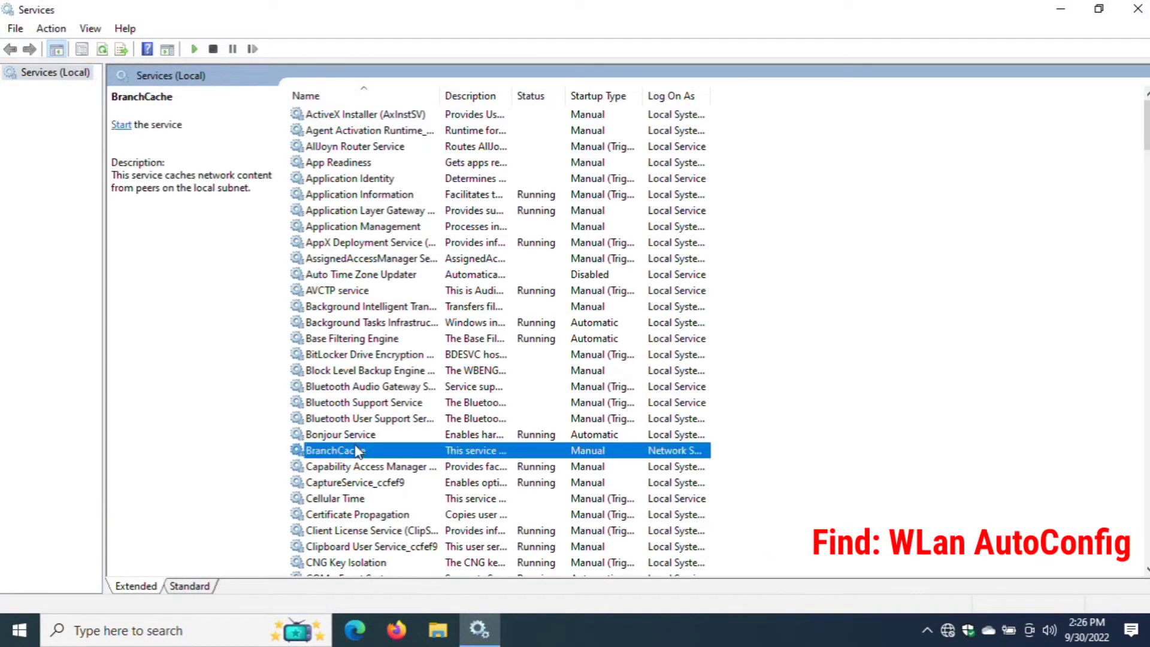
pyautogui.press('w')
pyautogui.press('w')
pyautogui.press('w')
pyautogui.press('w')
pyautogui.press('w')
pyautogui.press('w')
pyautogui.press('w')
pyautogui.press('w')
pyautogui.press('w')
pyautogui.press('w')
pyautogui.press('w')
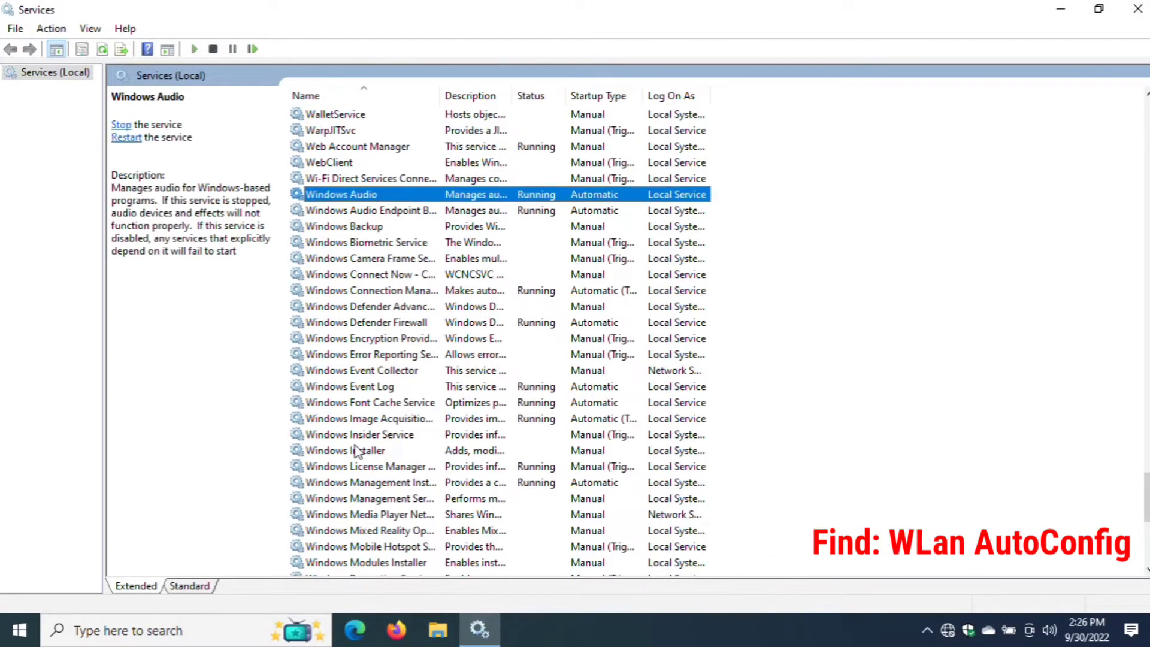
pyautogui.press('w')
pyautogui.press('w')
pyautogui.press('w')
pyautogui.press('w')
pyautogui.press('w')
pyautogui.press('w')
pyautogui.press('w')
pyautogui.press('w')
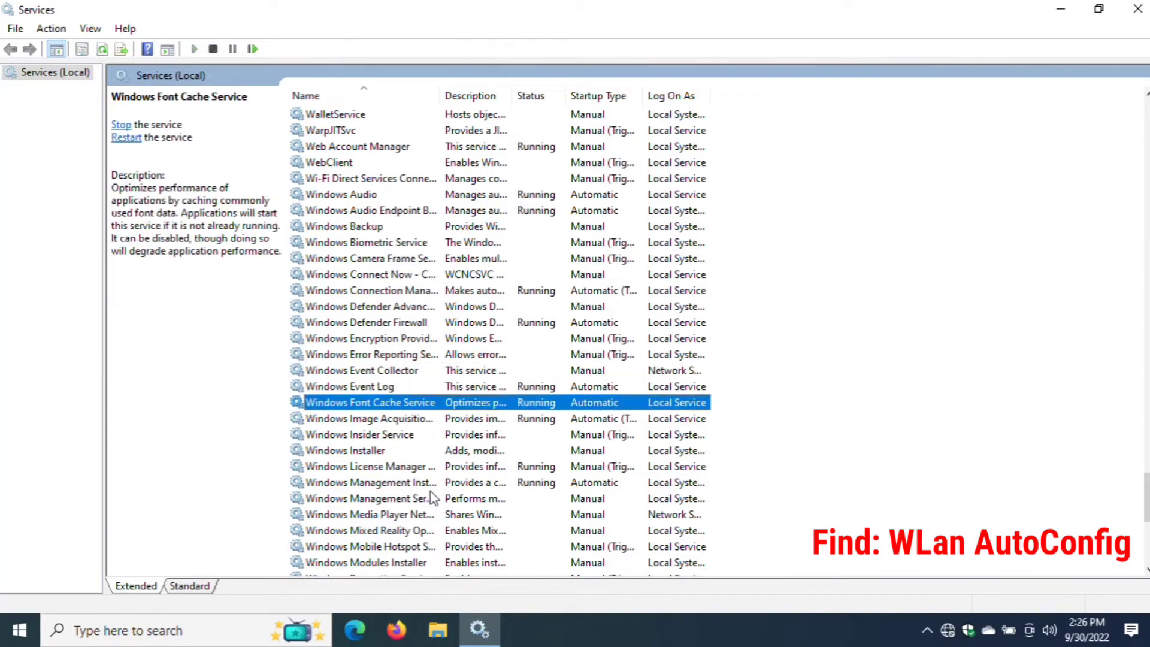
pyautogui.press('w')
pyautogui.press('w')
pyautogui.press('w')
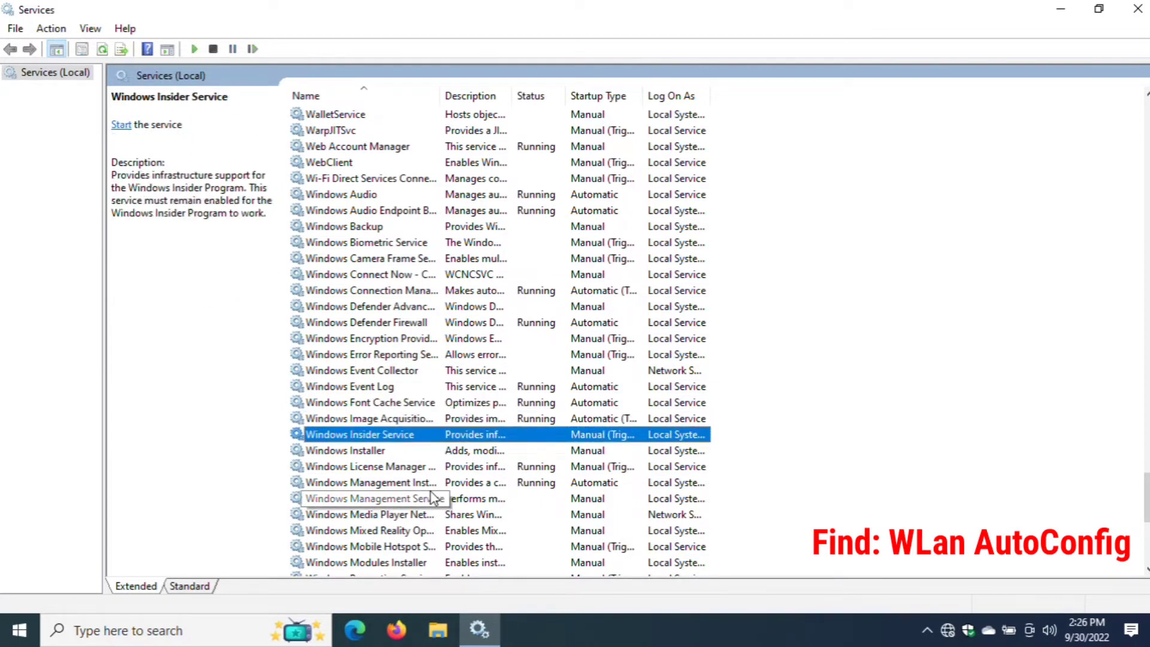
pyautogui.press('w')
pyautogui.press('w')
pyautogui.press('w')
pyautogui.press('w')
pyautogui.press('w')
pyautogui.press('w')
pyautogui.press('w')
pyautogui.press('w')
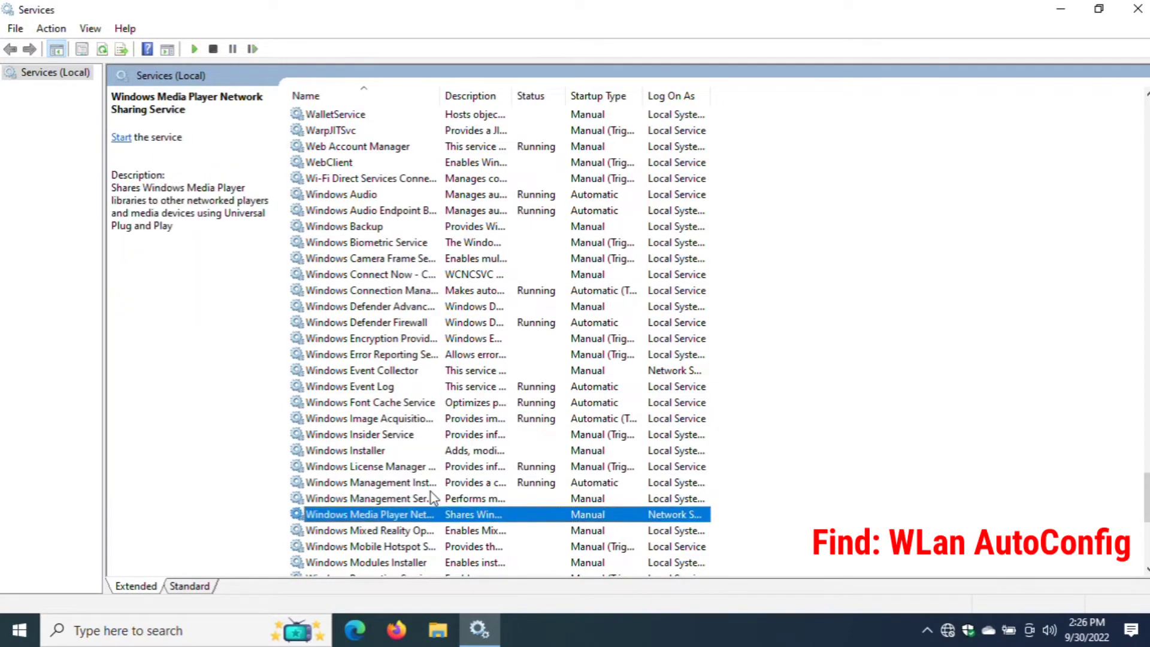
pyautogui.press('w')
pyautogui.press('w')
pyautogui.press('w')
pyautogui.press('w')
pyautogui.press('w')
pyautogui.press('w')
pyautogui.press('w')
pyautogui.press('w')
pyautogui.press('w')
pyautogui.press('w')
pyautogui.press('w')
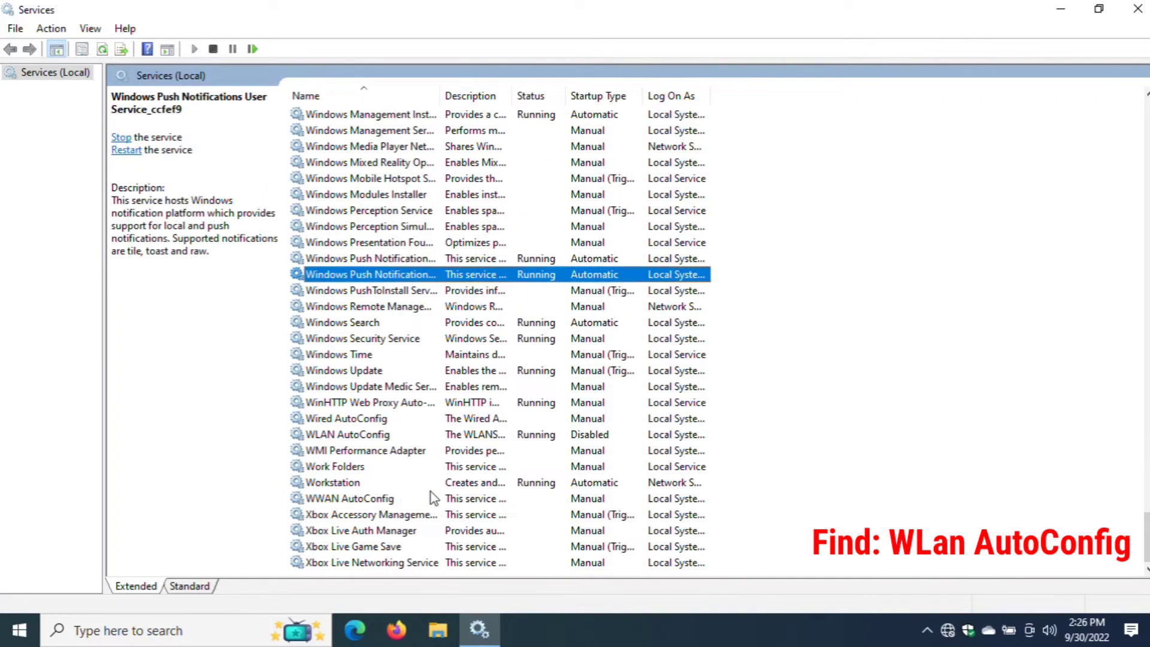
pyautogui.press('w')
pyautogui.press('w')
pyautogui.press('w')
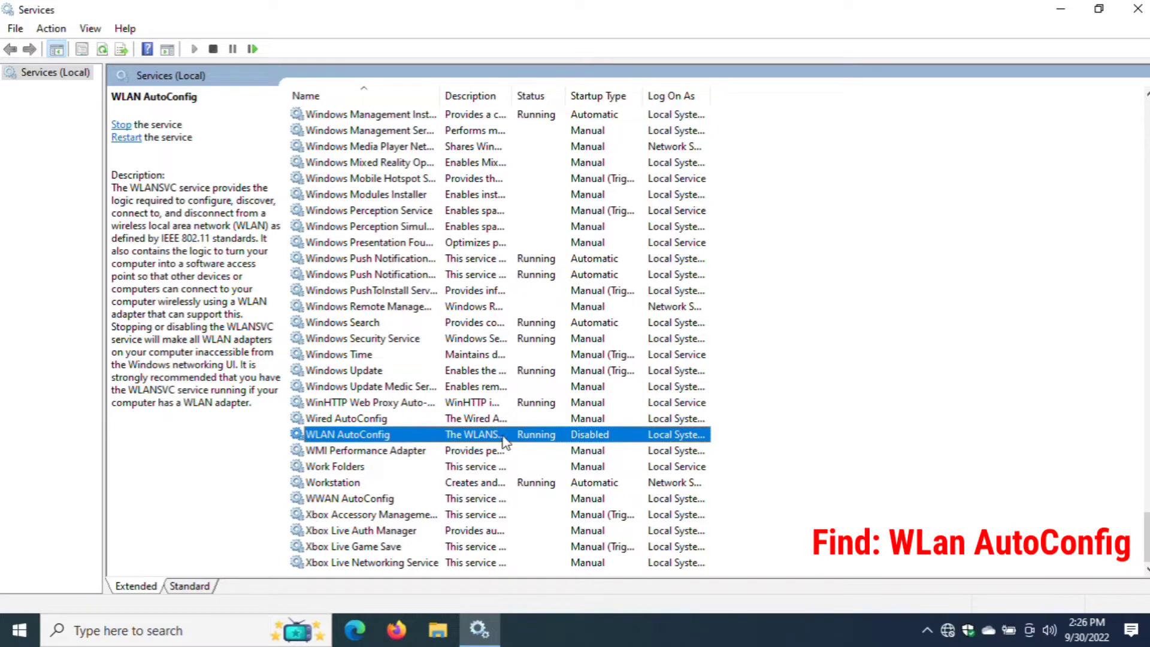
# Set the WLAN AutoConfig service's startup type to Automatic, apply the change and close the Services console.
pyautogui.doubleClick(418, 439)
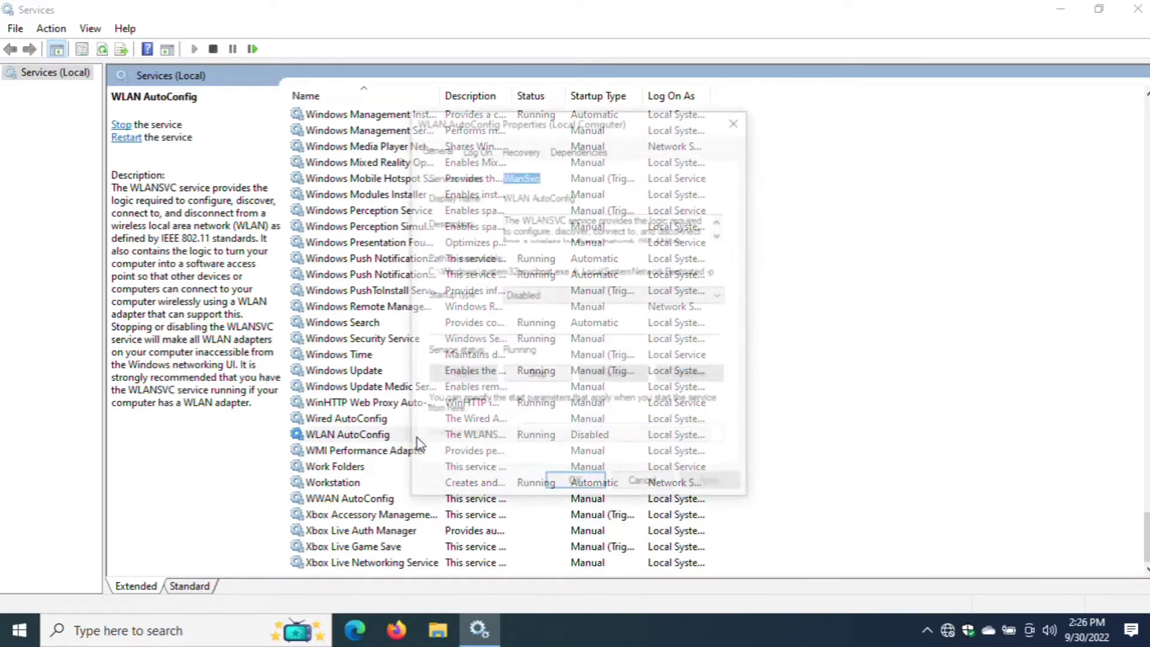
pyautogui.moveTo(673, 126); pyautogui.dragTo(1018, 132)
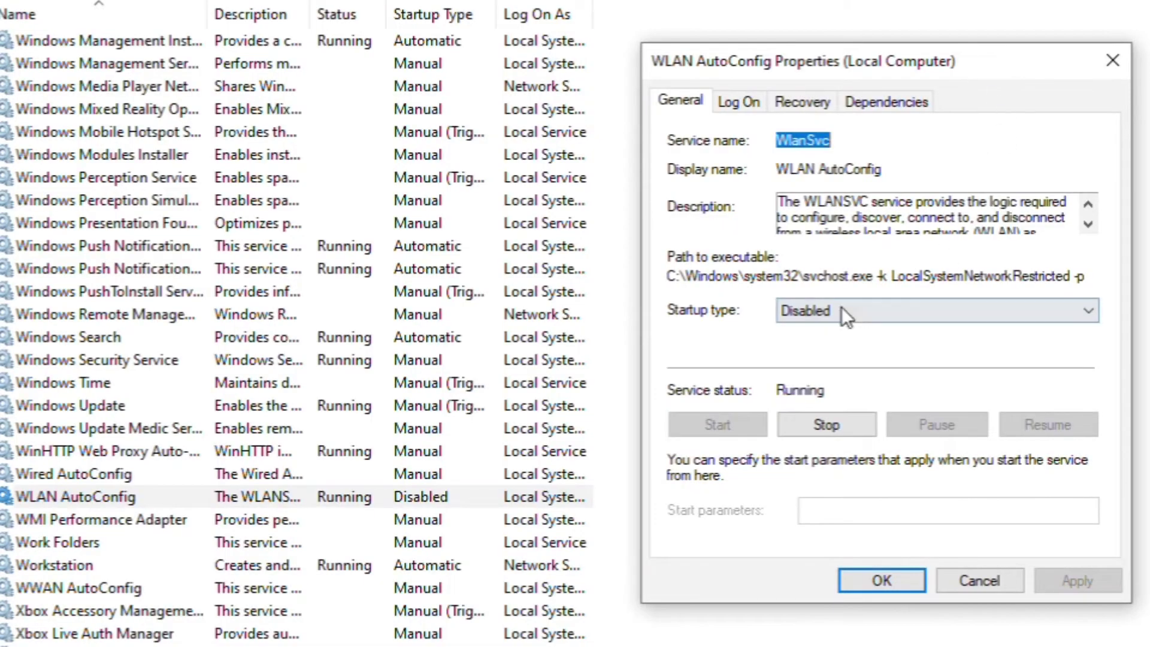
pyautogui.click(862, 311)
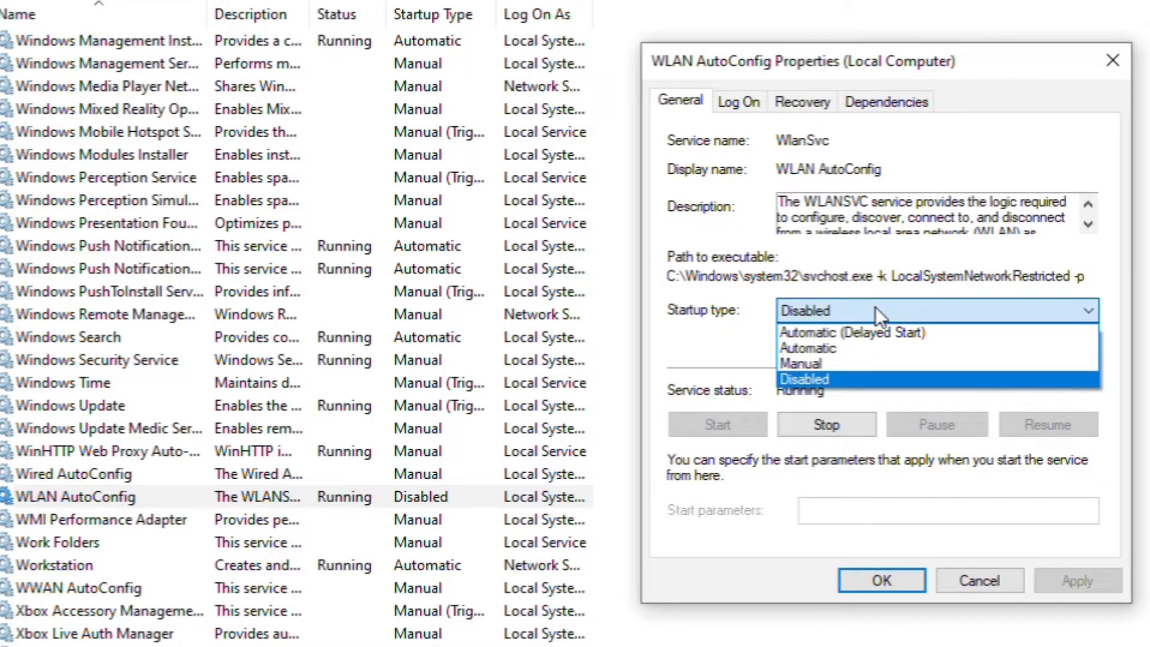
pyautogui.click(848, 351)
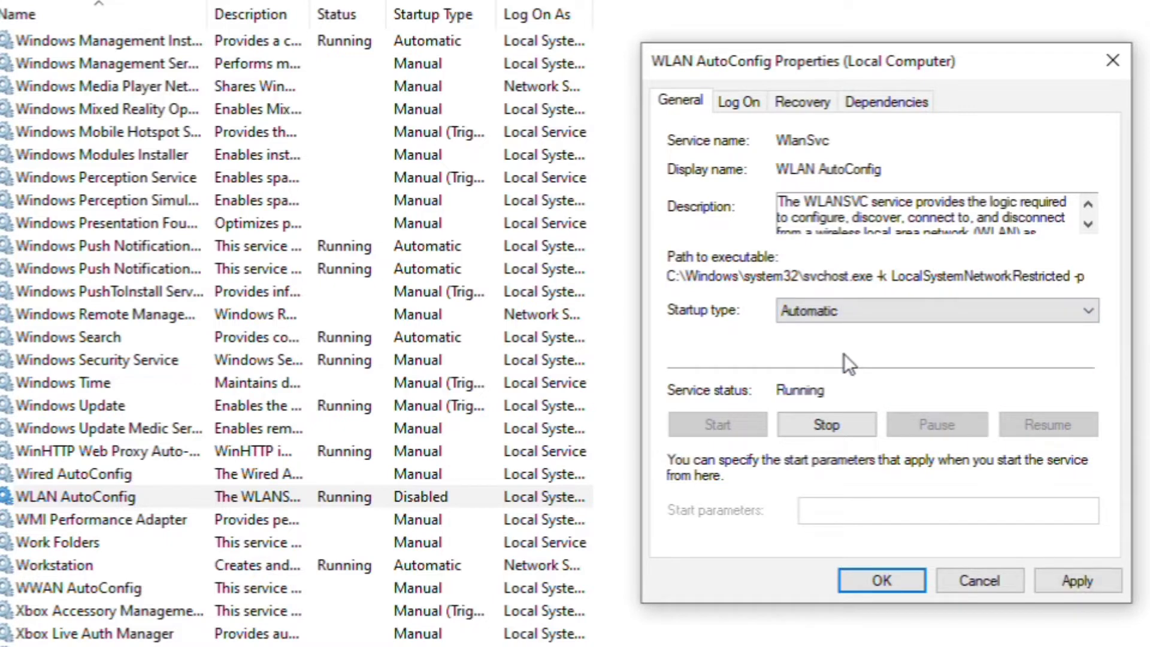
pyautogui.click(1093, 573)
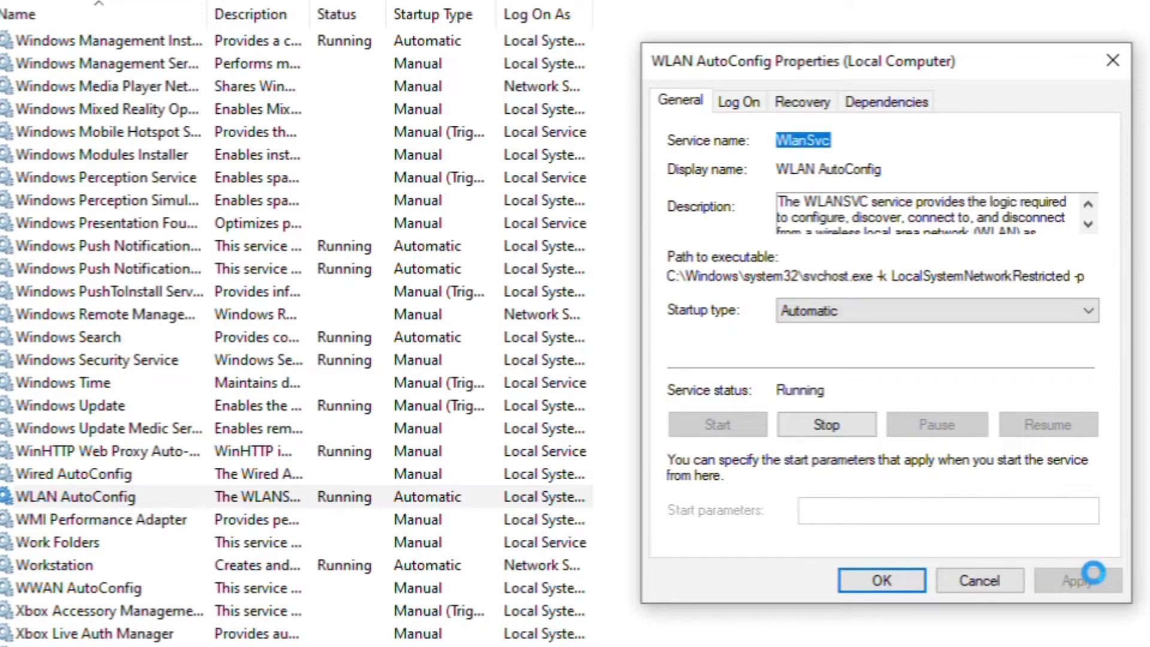
pyautogui.click(902, 582)
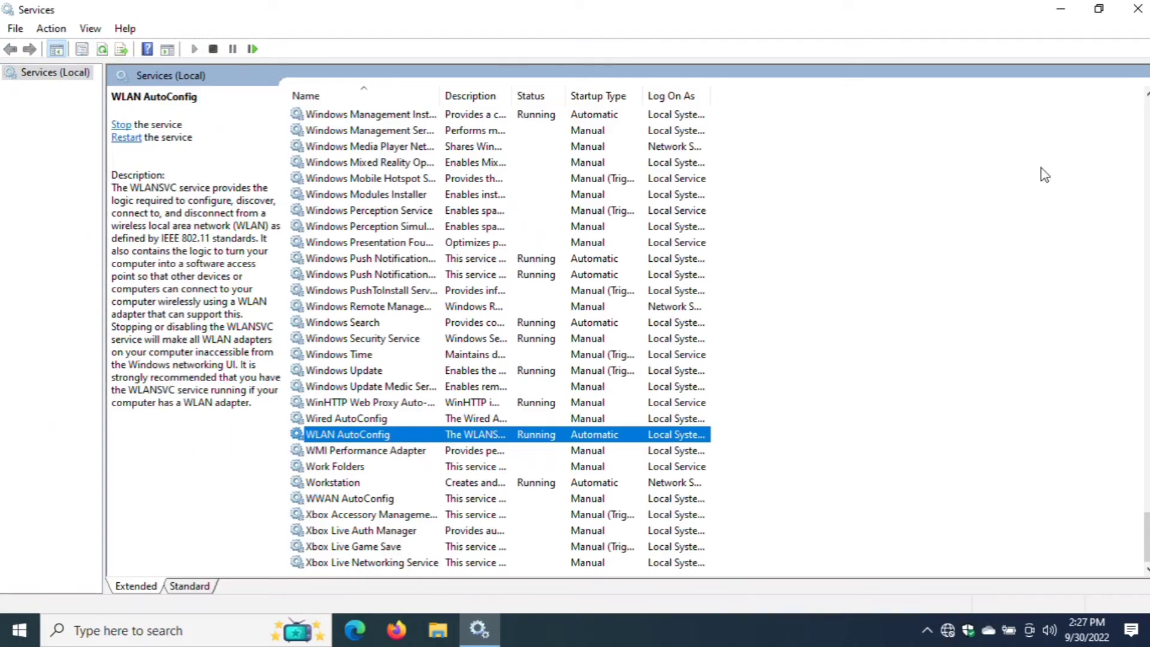
pyautogui.click(1135, 13)
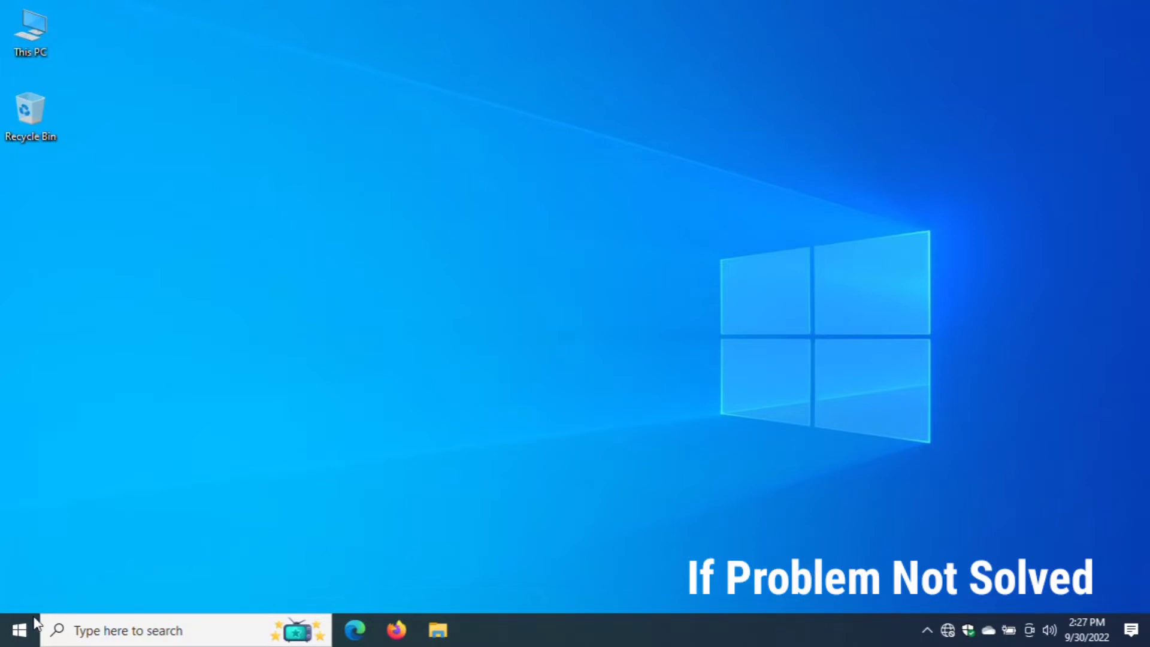
# Enable the Wi-Fi adapter in the network adapter options and check the list of available wireless networks.
pyautogui.rightClick(20, 628)
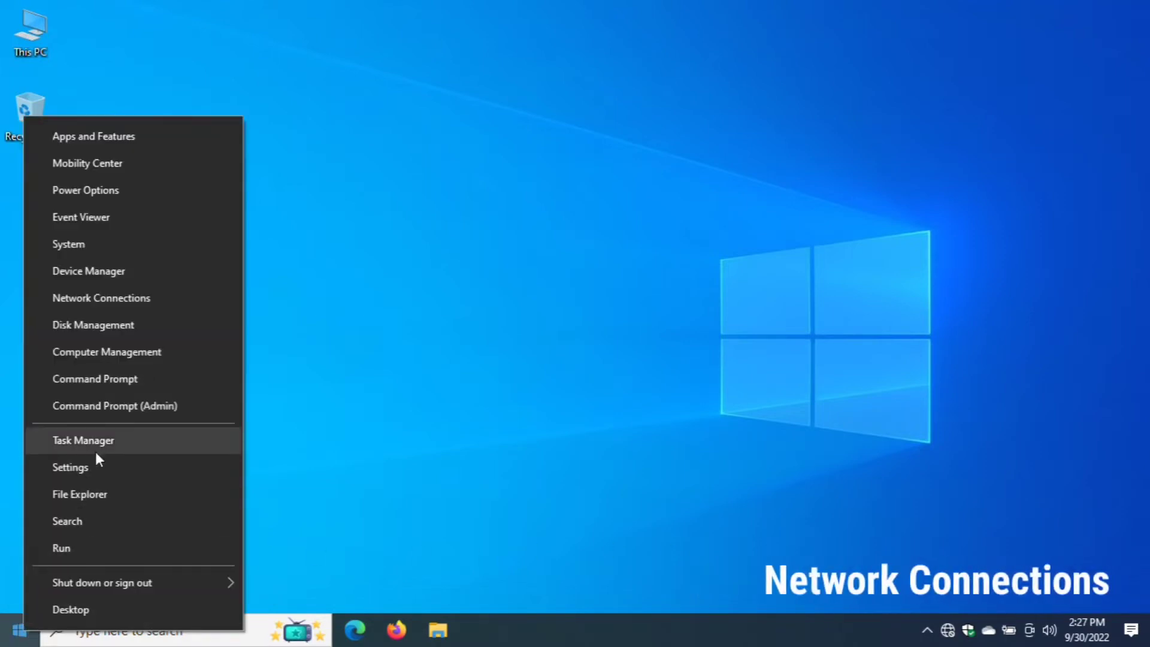
pyautogui.click(99, 300)
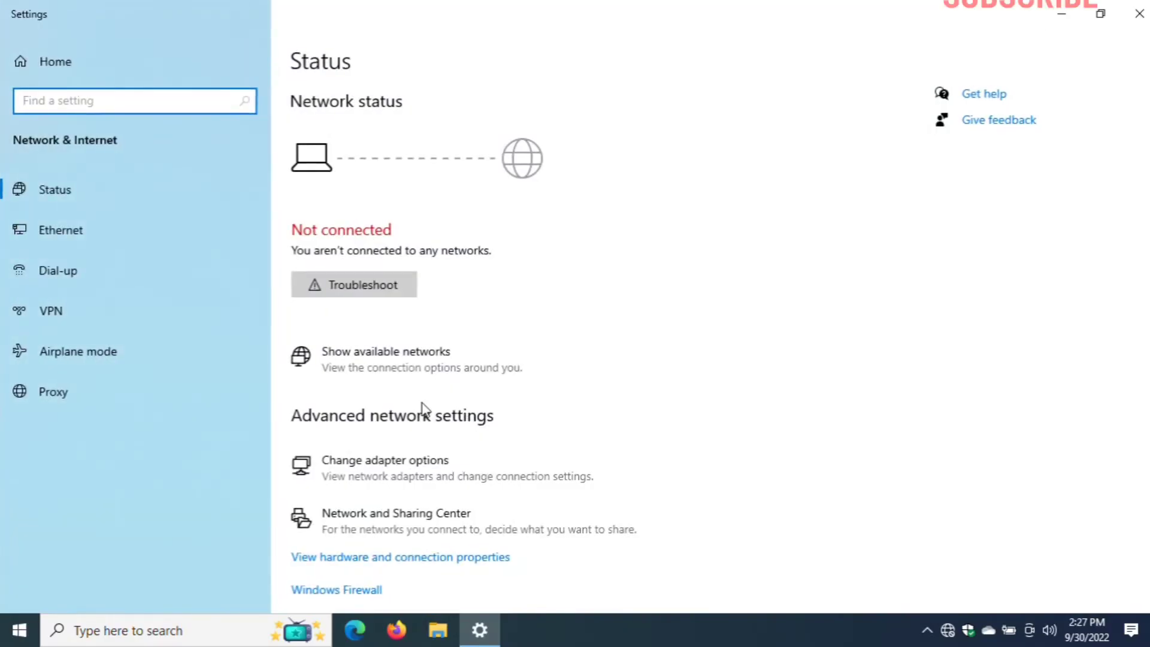
pyautogui.click(407, 461)
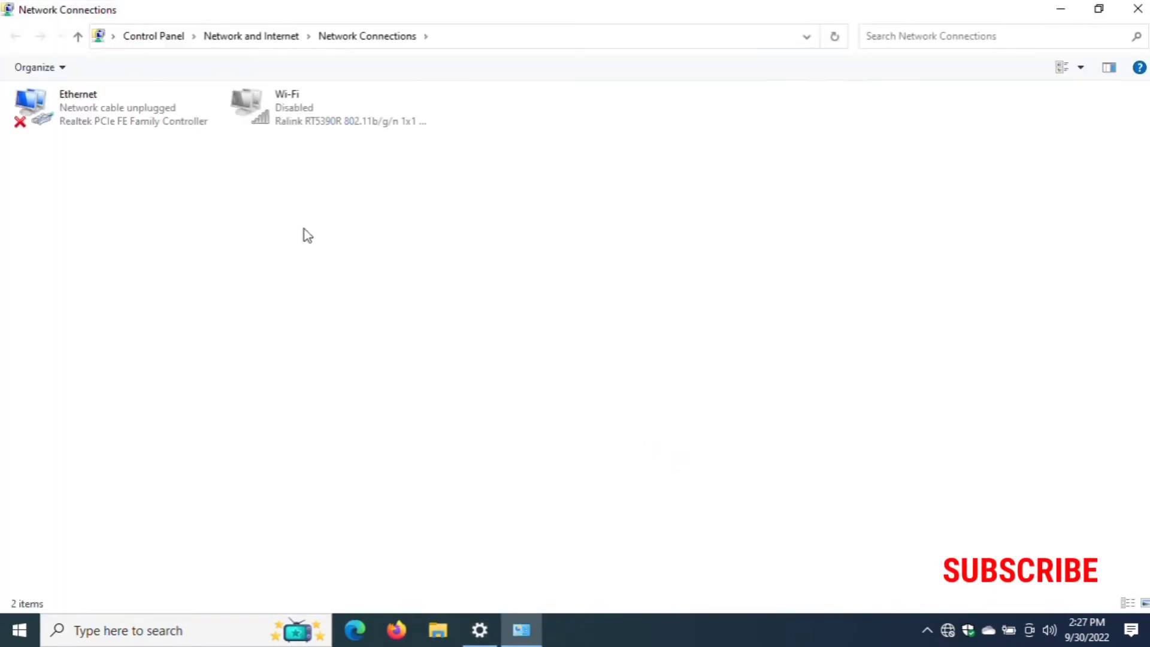
pyautogui.click(304, 123)
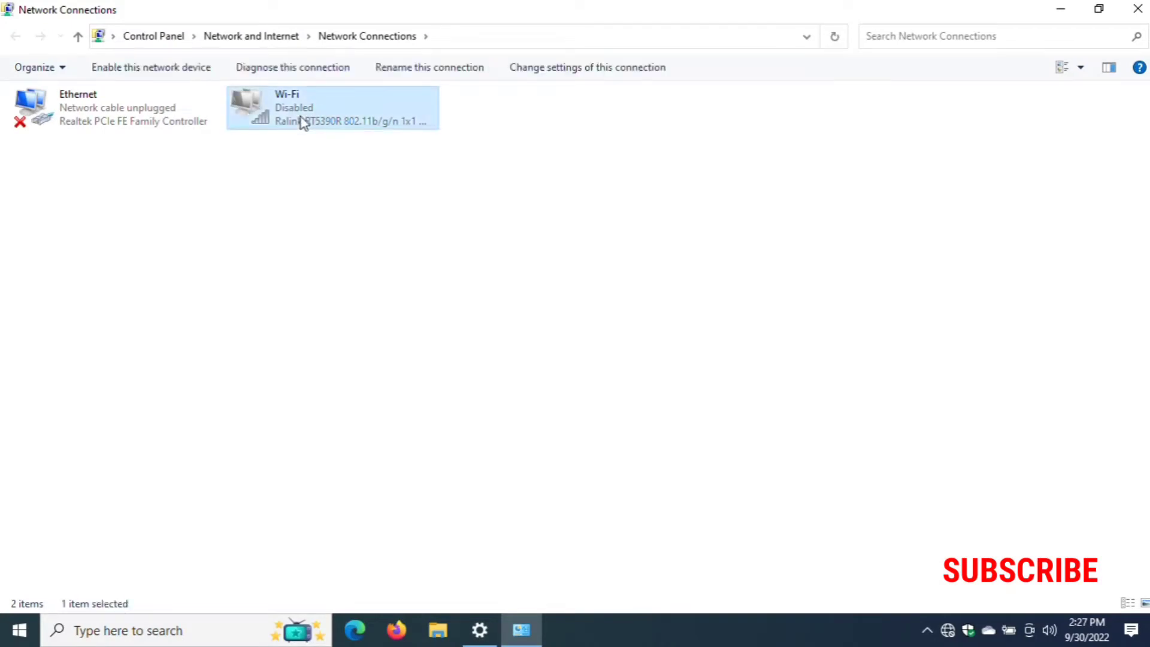
pyautogui.rightClick(304, 123)
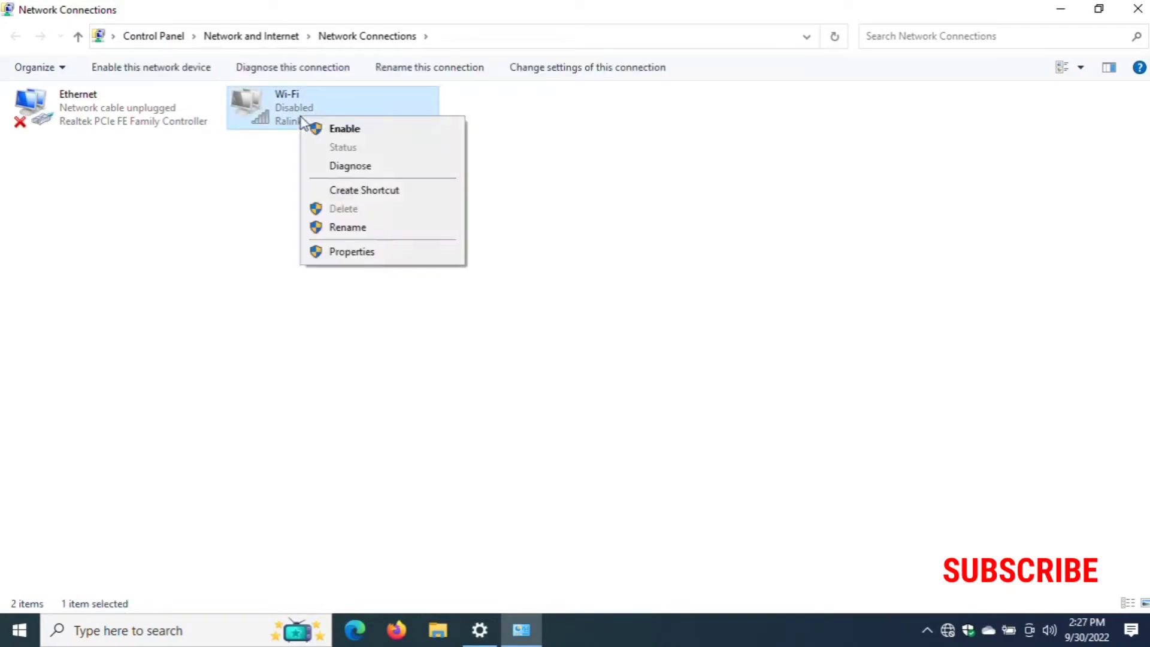
pyautogui.click(427, 133)
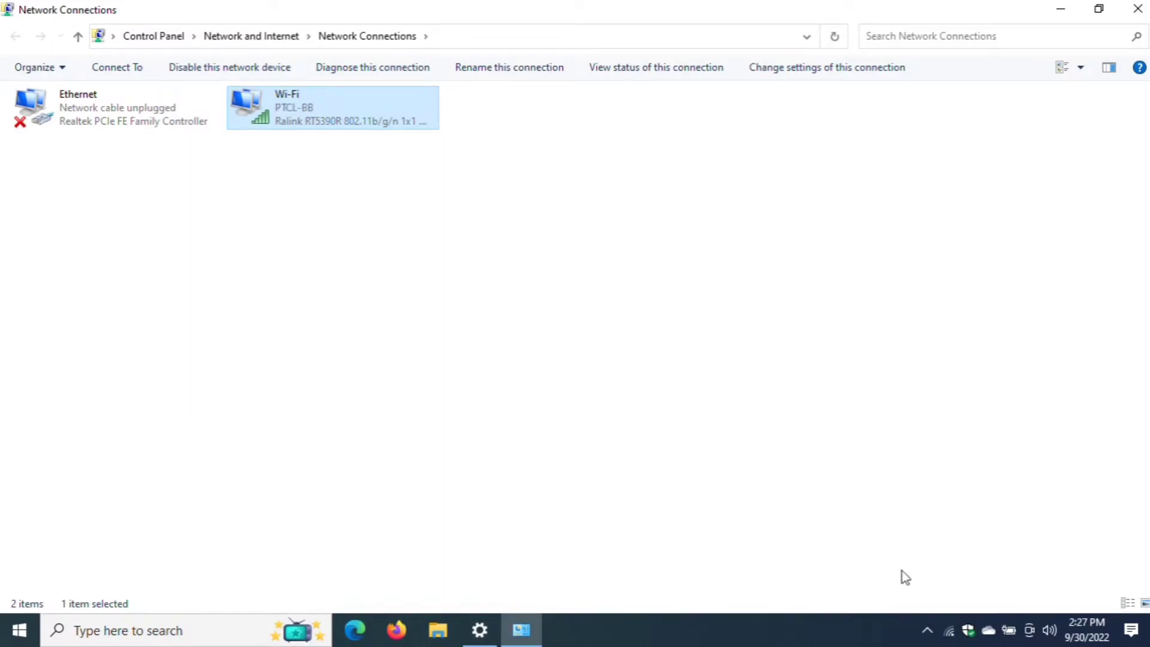
pyautogui.click(951, 633)
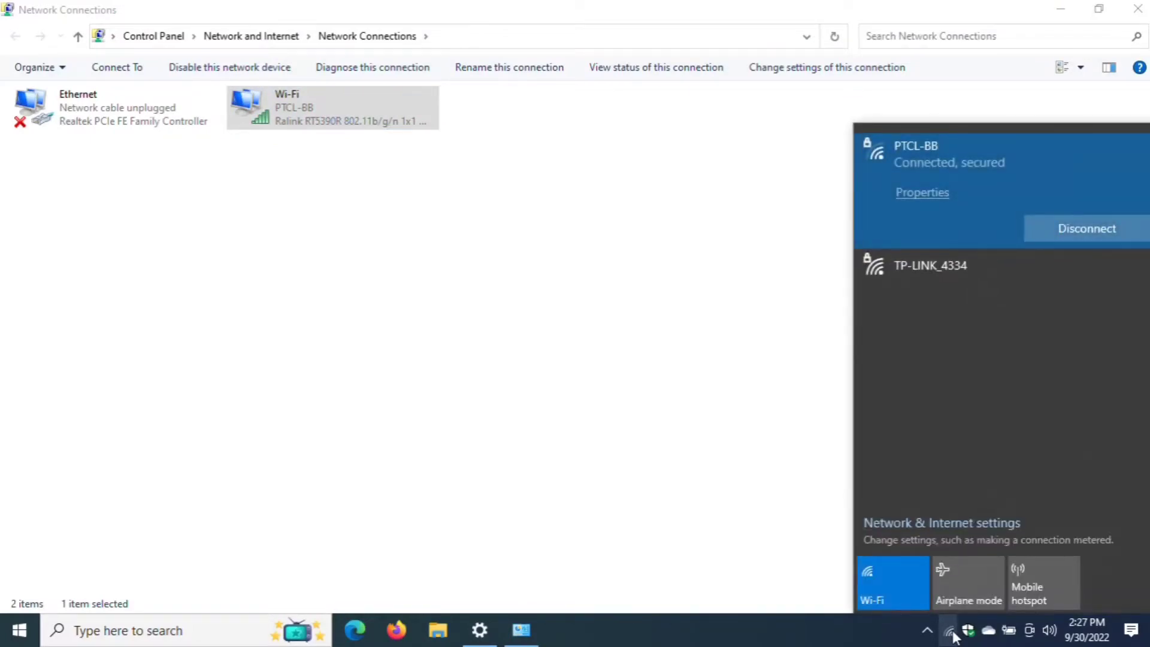
pyautogui.click(380, 287)
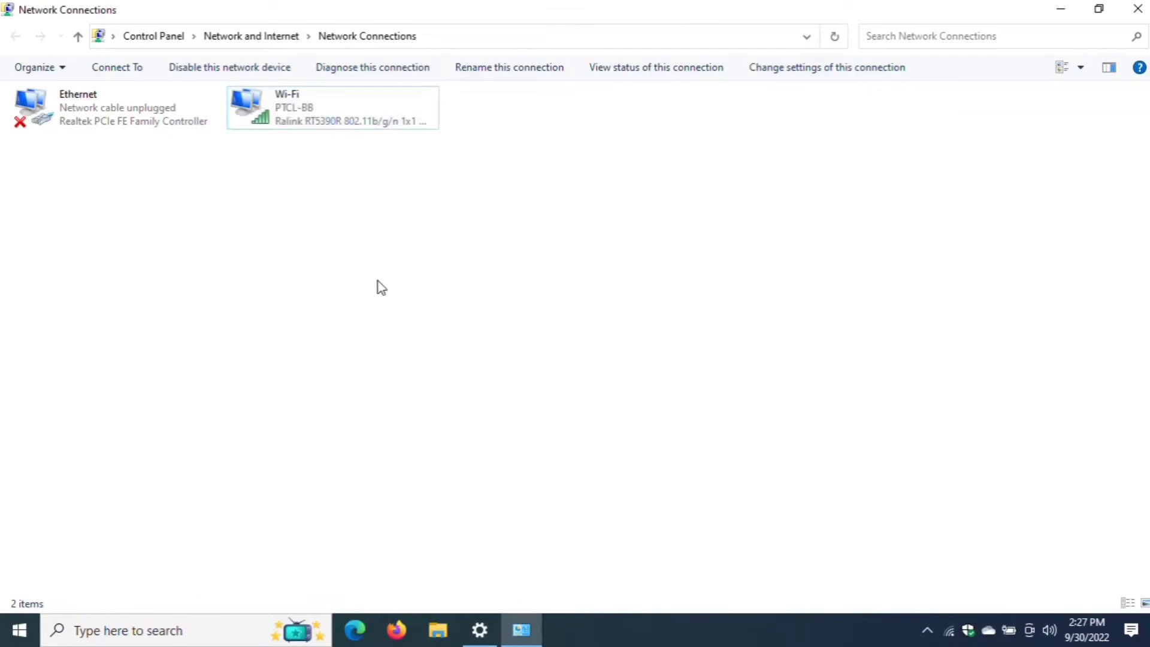
# Disallow the computer from turning off the Wi-Fi adapter to save power, and close the network connections and settings windows.
pyautogui.click(335, 118)
pyautogui.rightClick(335, 116)
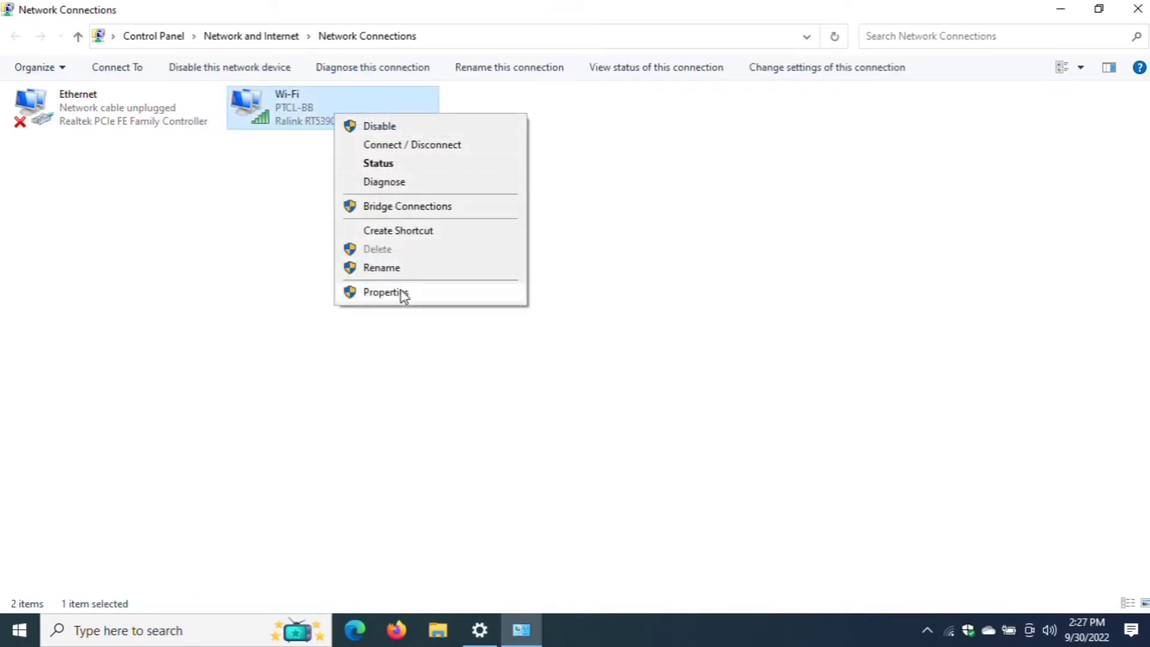
pyautogui.click(486, 295)
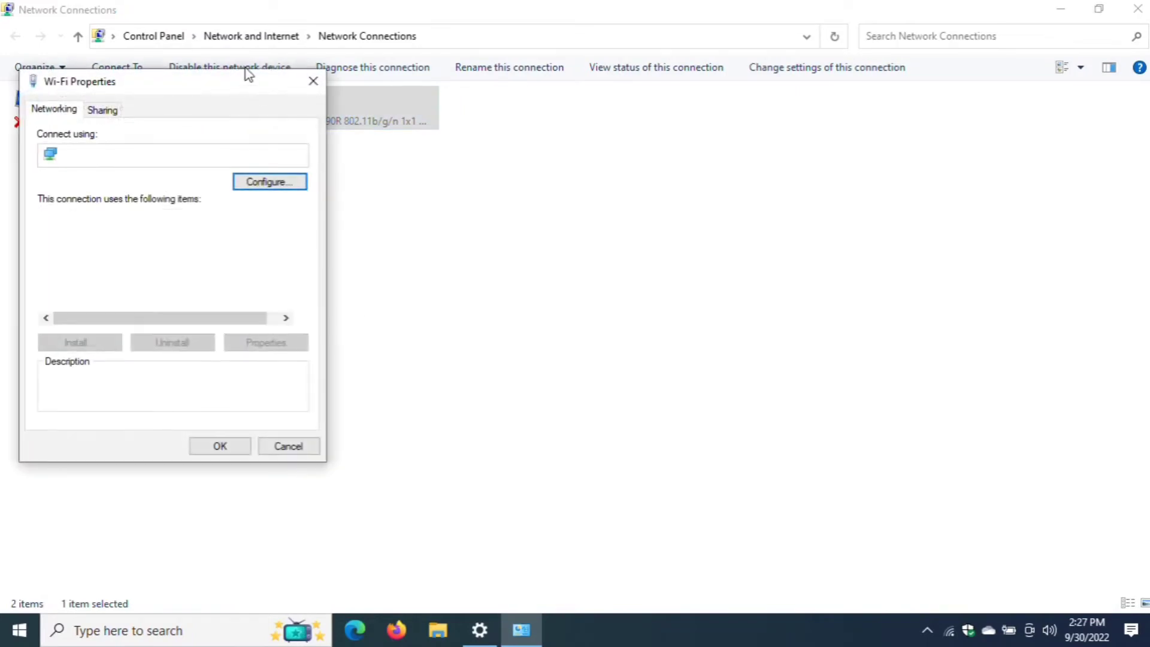
pyautogui.moveTo(248, 87); pyautogui.dragTo(629, 164)
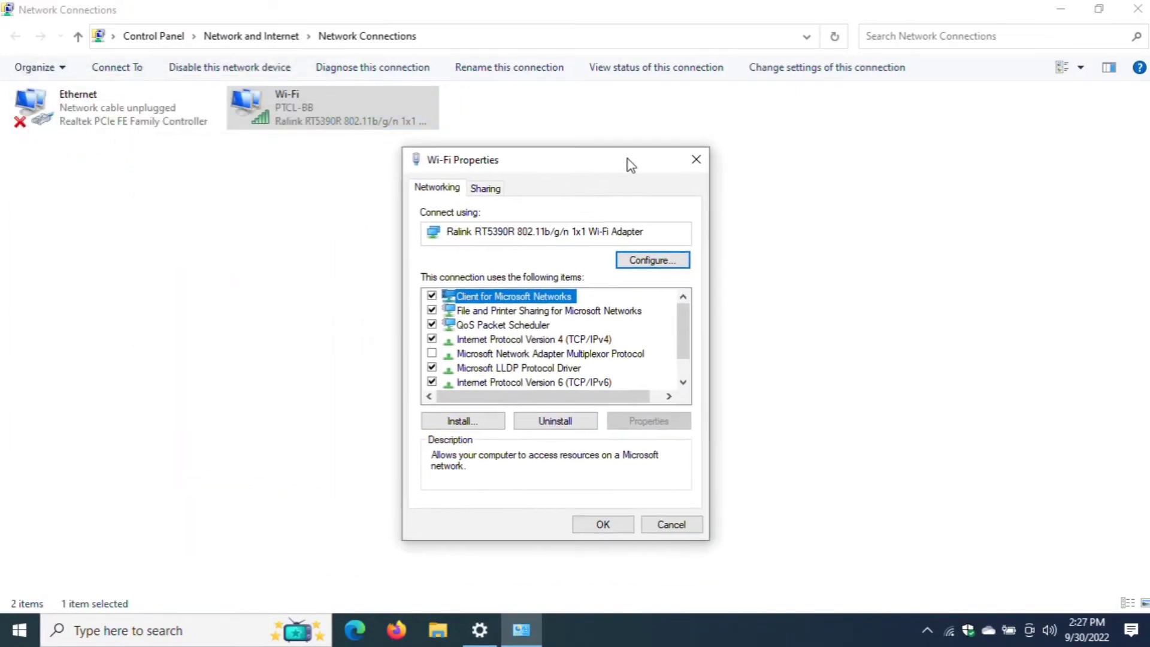
pyautogui.click(639, 259)
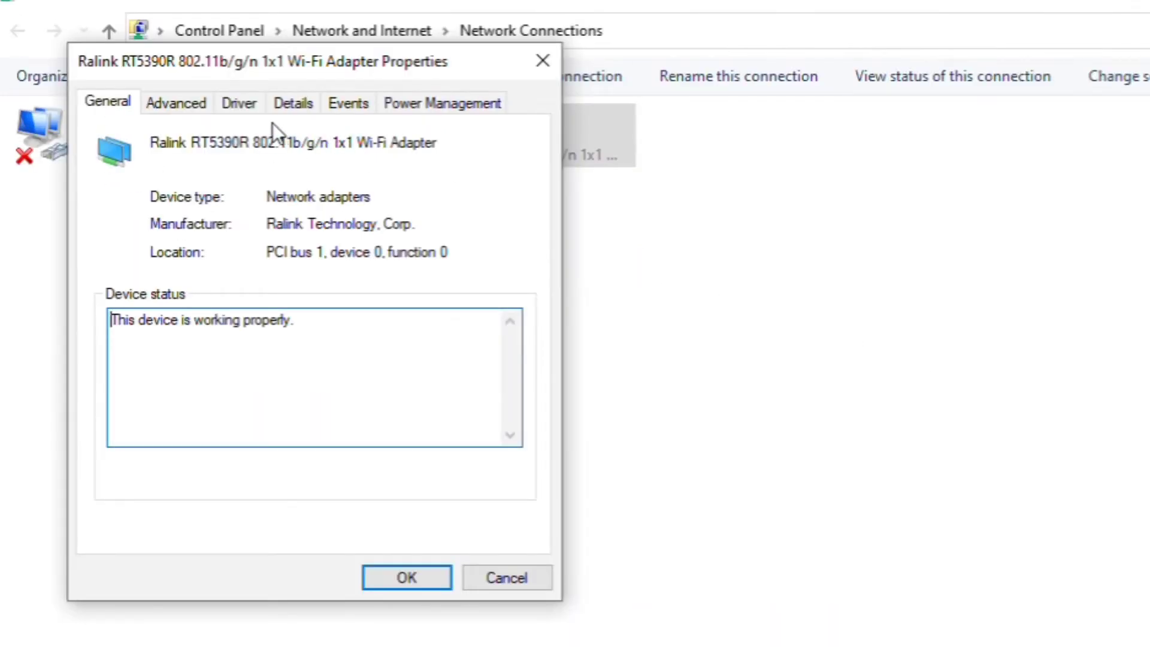
pyautogui.click(465, 108)
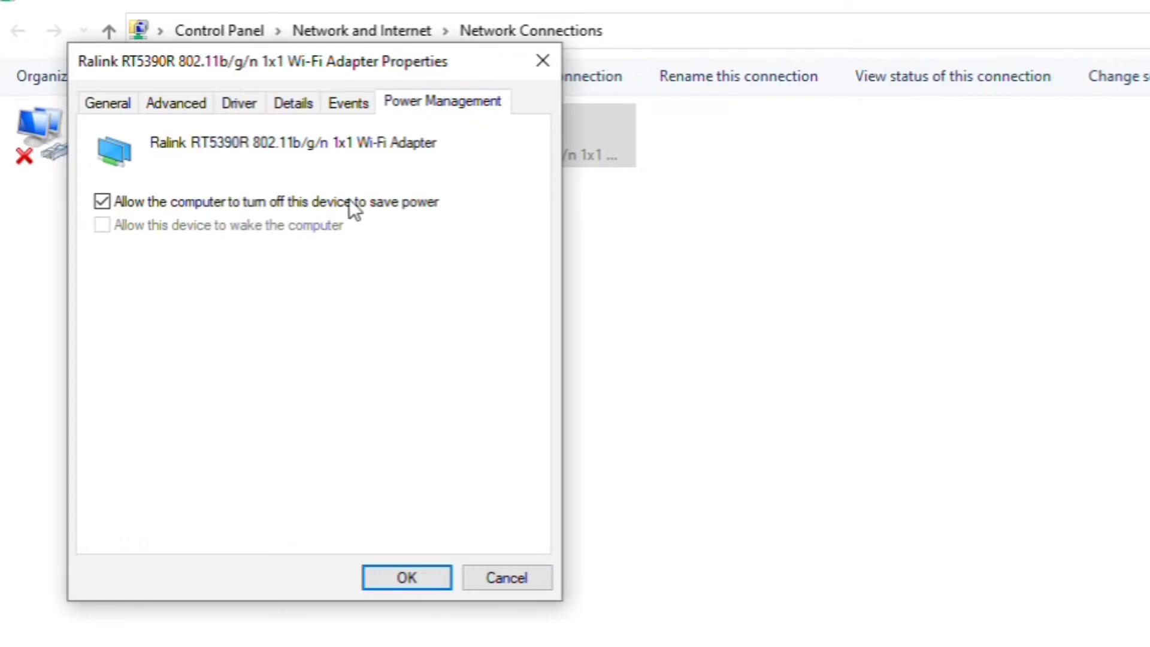
pyautogui.click(102, 202)
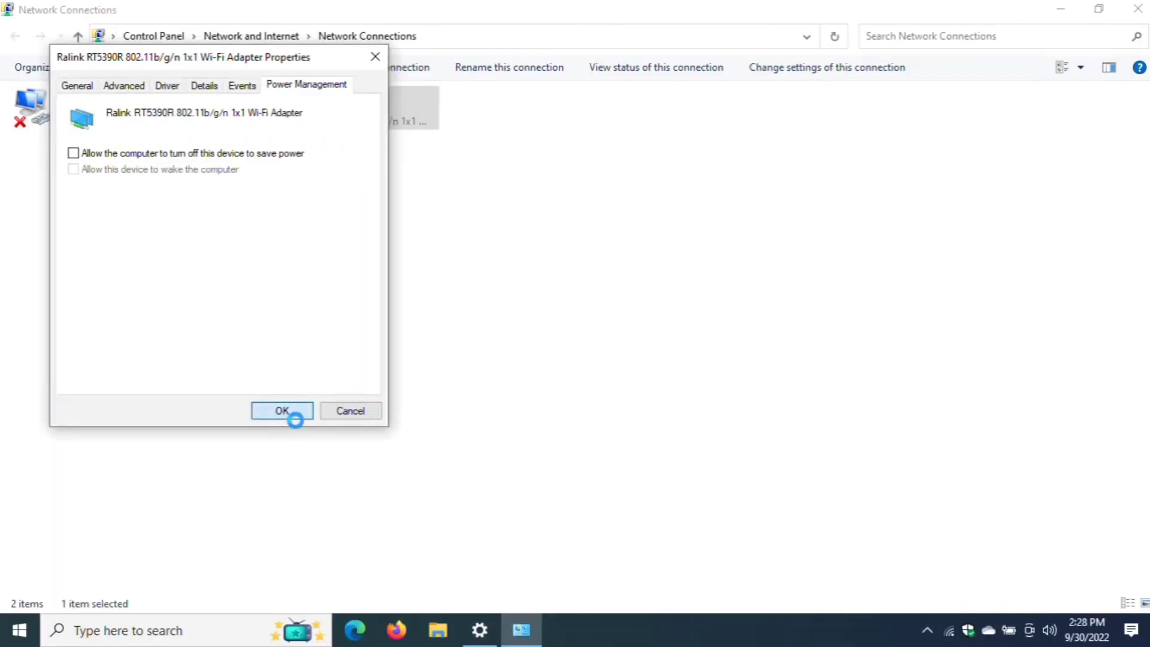
pyautogui.click(414, 577)
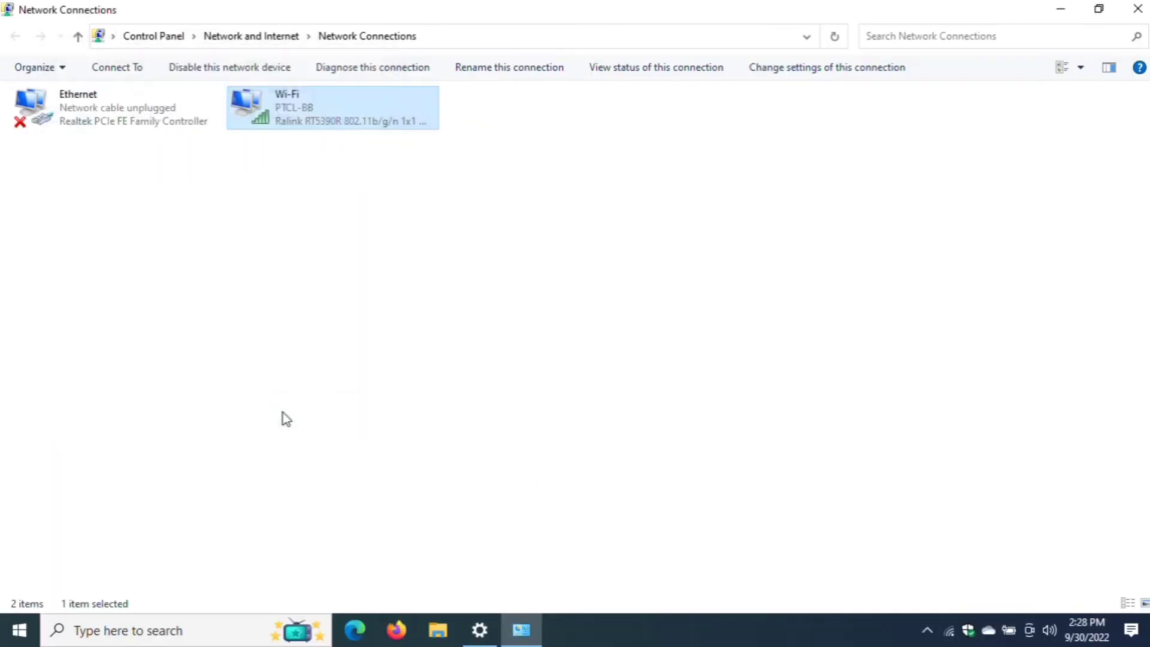
pyautogui.click(1137, 9)
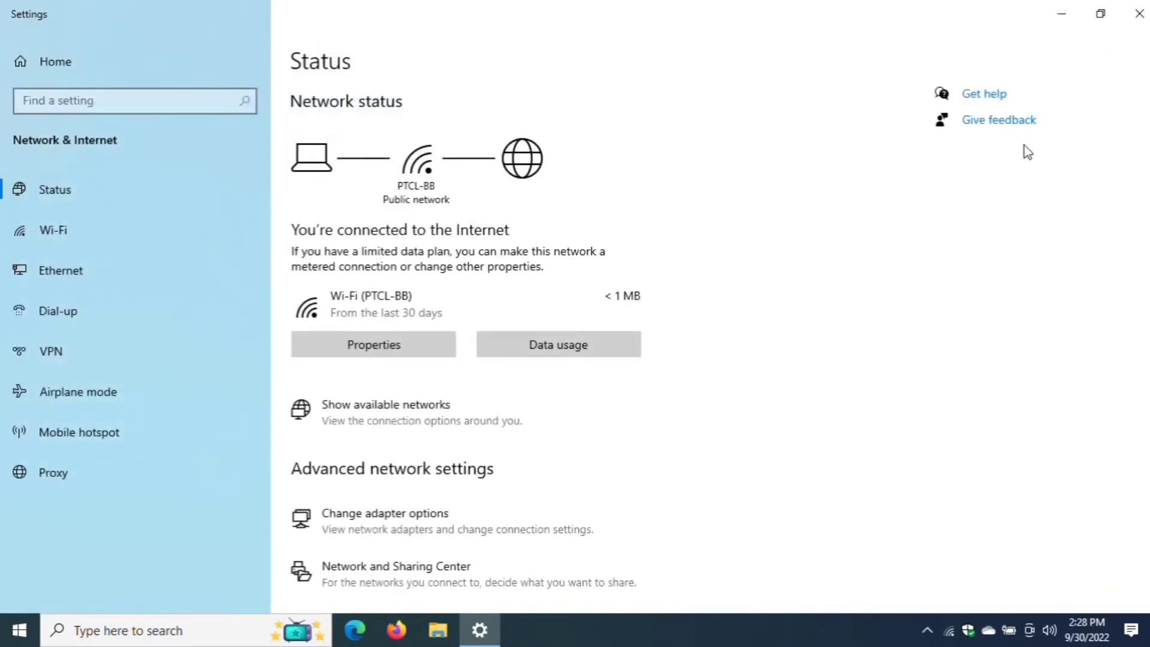
pyautogui.click(1139, 14)
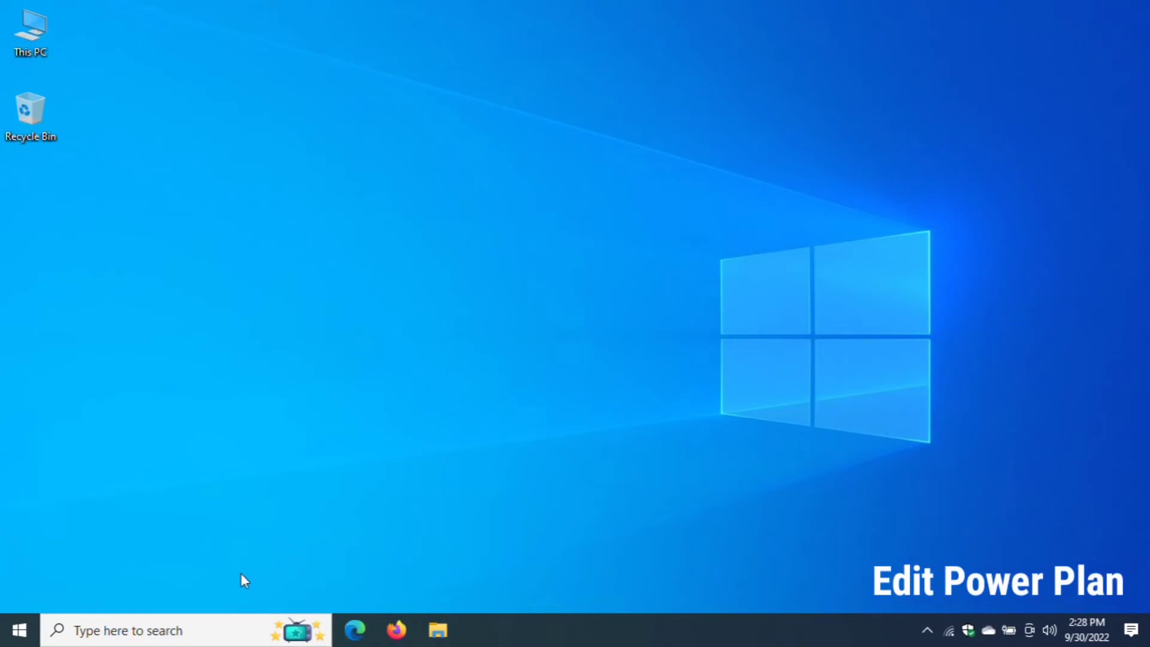
# Search Windows for "power", edit the power plan and bring up its advanced power settings.
pyautogui.click(239, 632)
pyautogui.write('po')
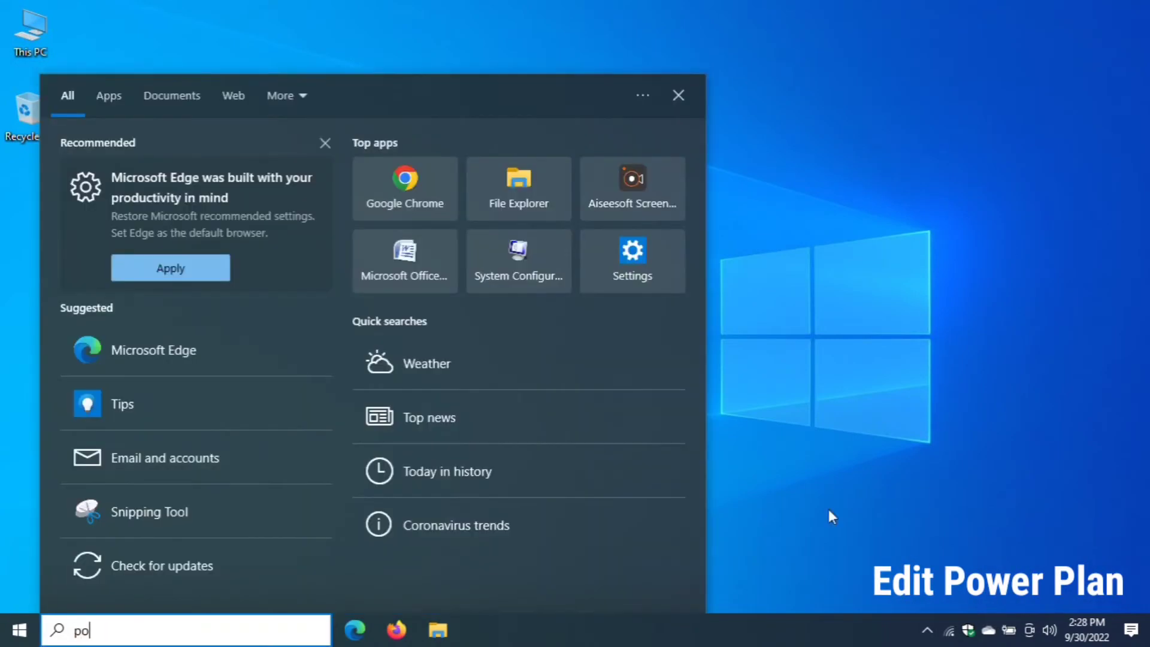
pyautogui.write('wer')
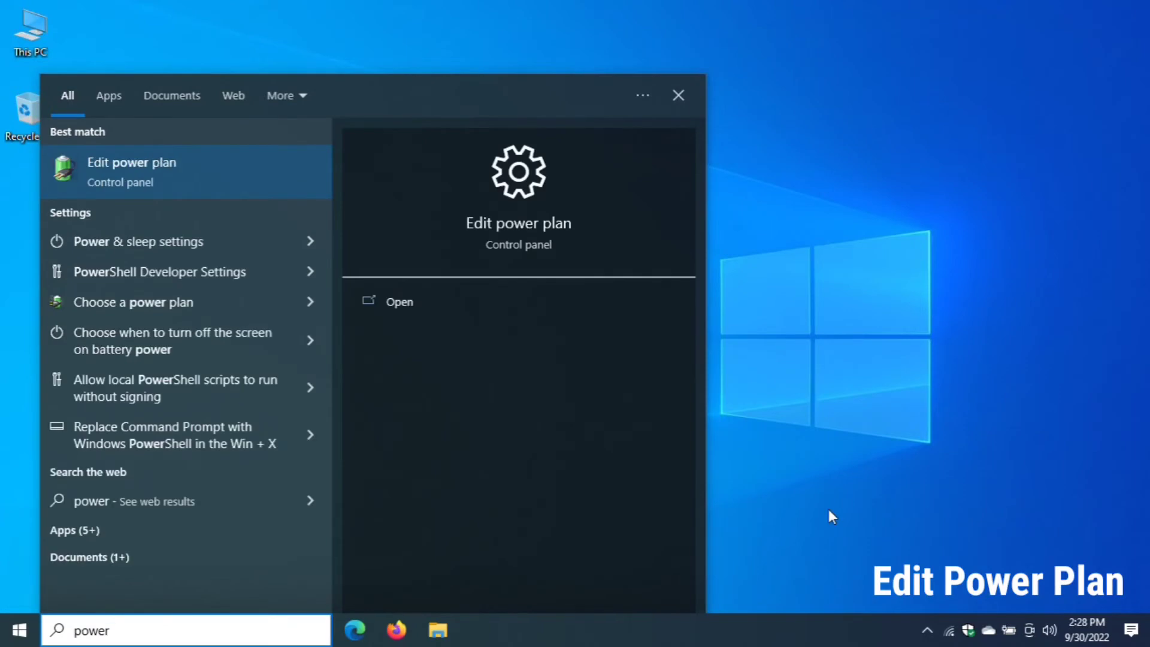
pyautogui.click(397, 308)
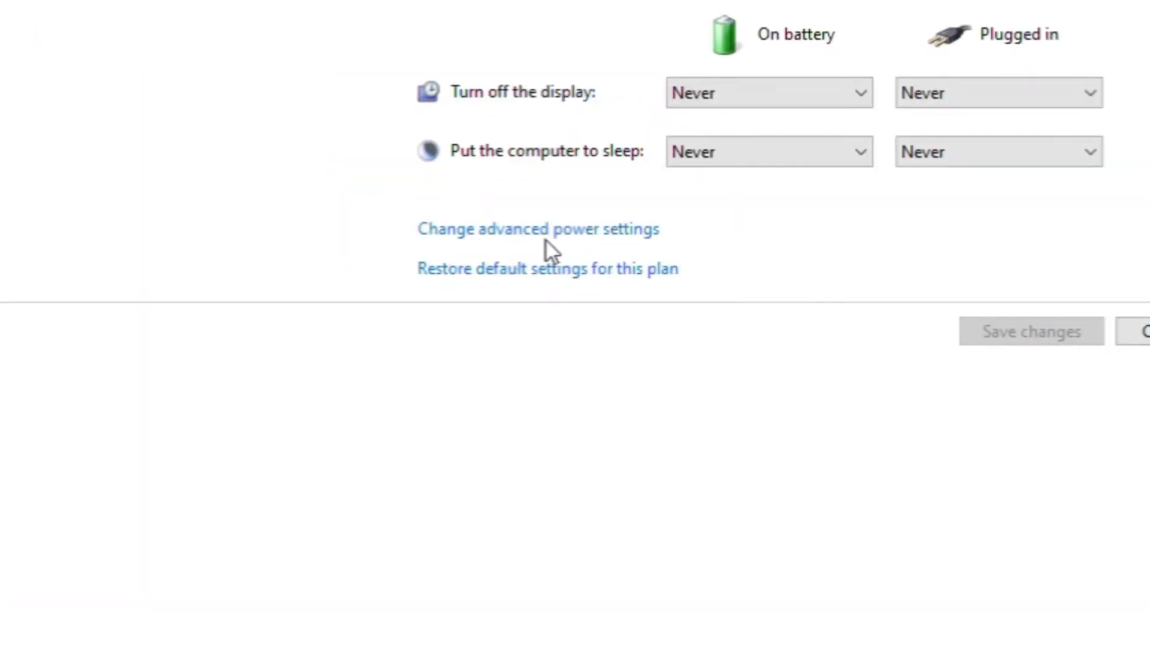
pyautogui.click(644, 235)
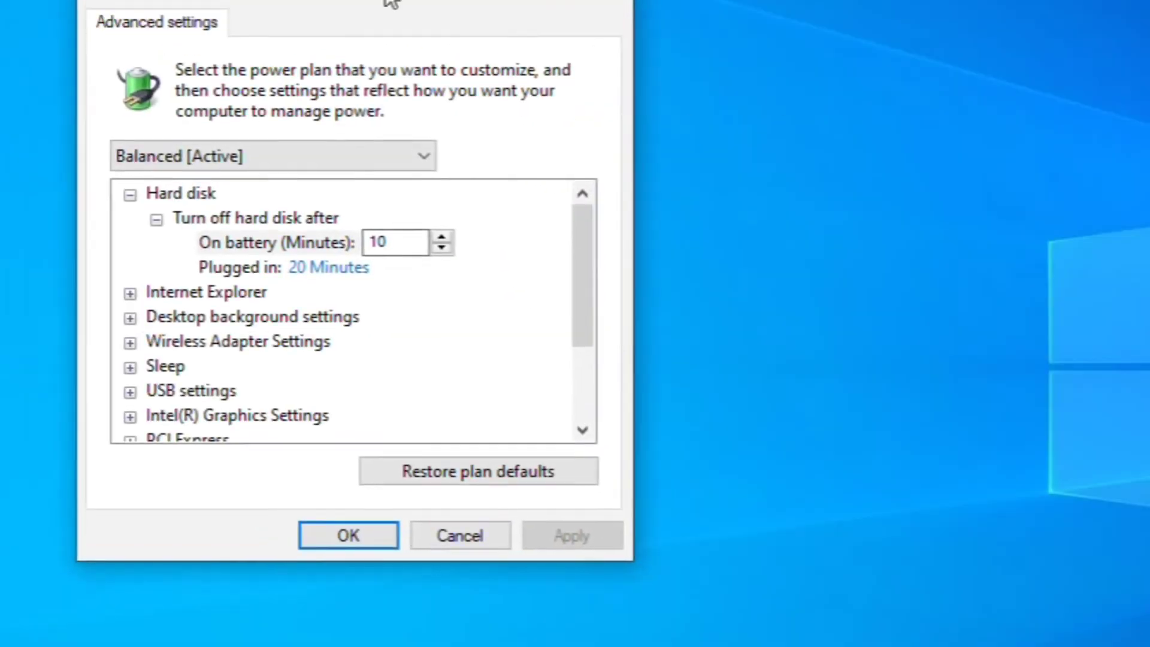
pyautogui.moveTo(391, 3); pyautogui.dragTo(760, 64)
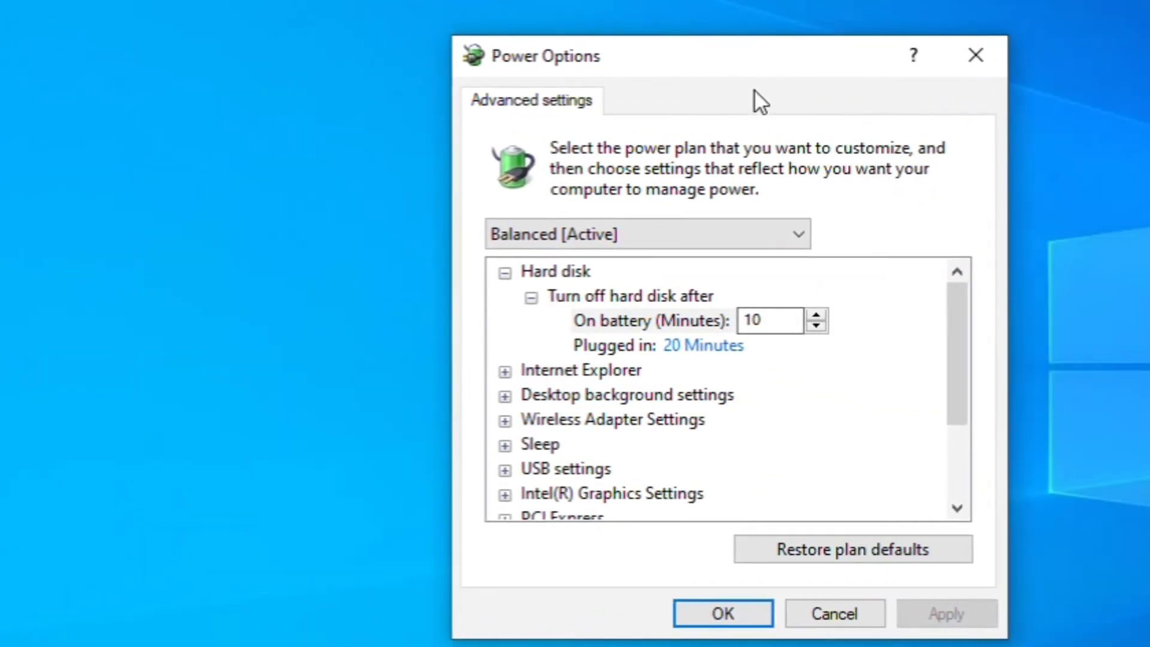
# Set the wireless adapter's power saving mode on battery to Maximum Performance in the Balanced plan.
pyautogui.click(505, 421)
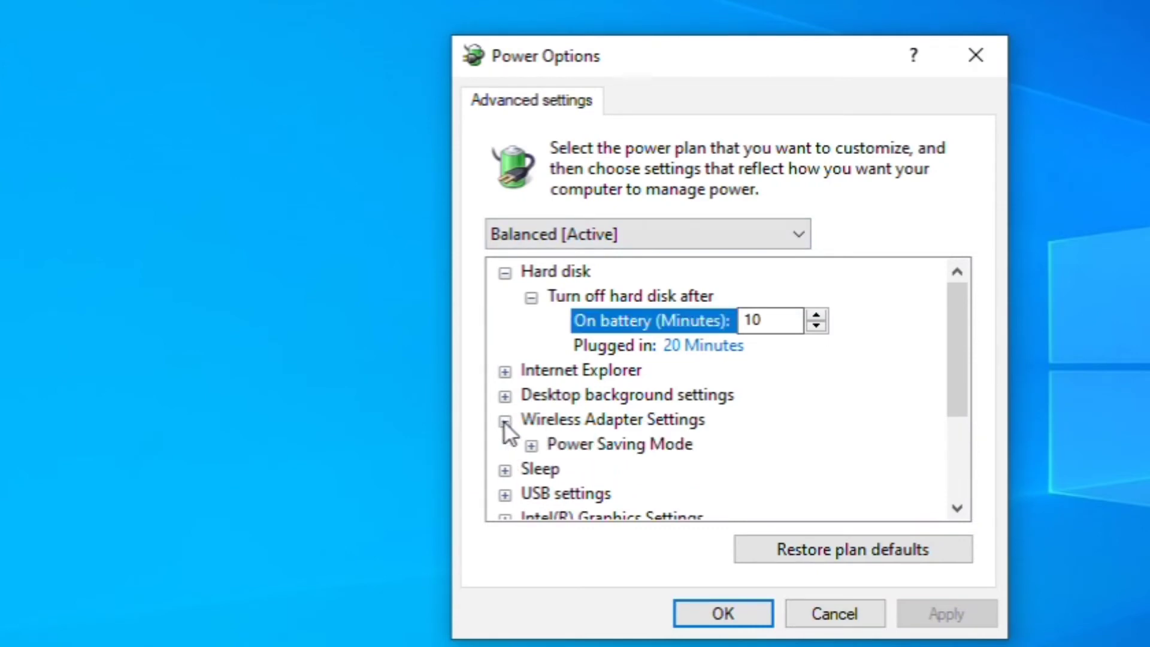
pyautogui.click(532, 447)
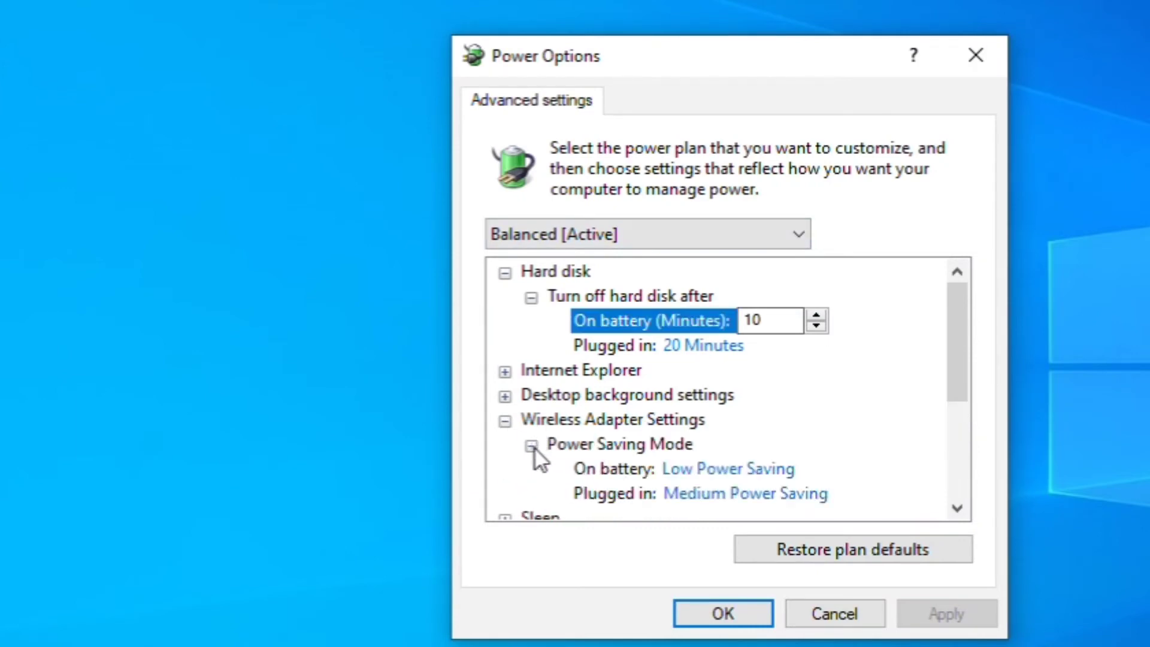
pyautogui.click(753, 467)
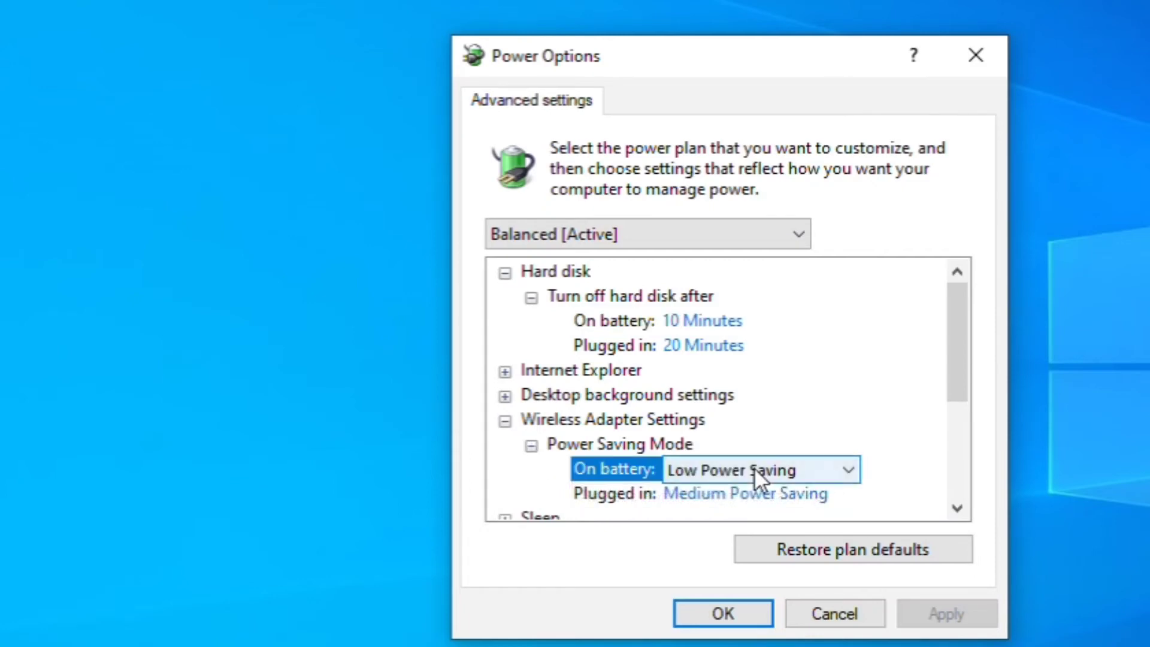
pyautogui.click(849, 470)
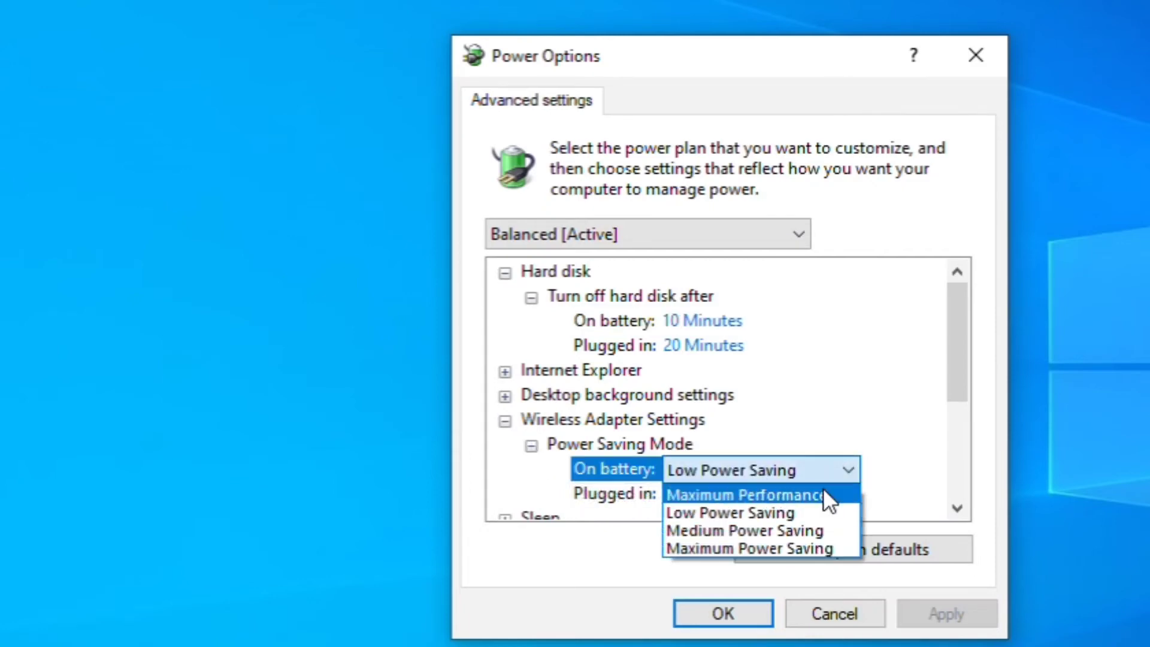
pyautogui.click(821, 494)
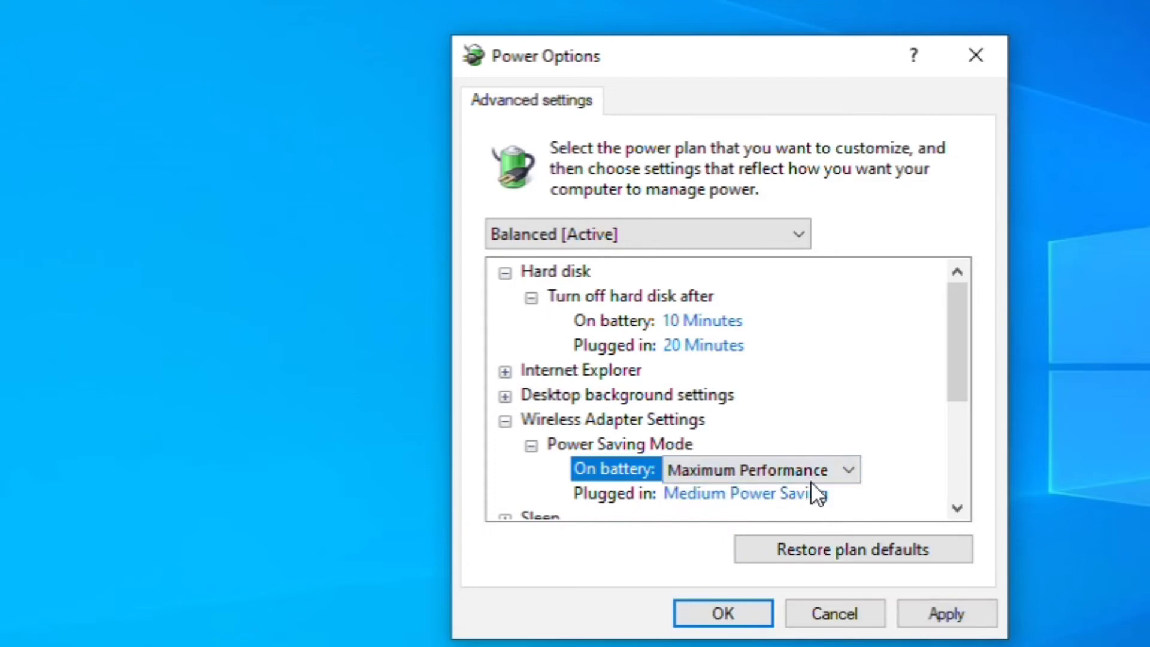
pyautogui.scroll(-2, 803, 467)
pyautogui.scroll(1, 799, 456)
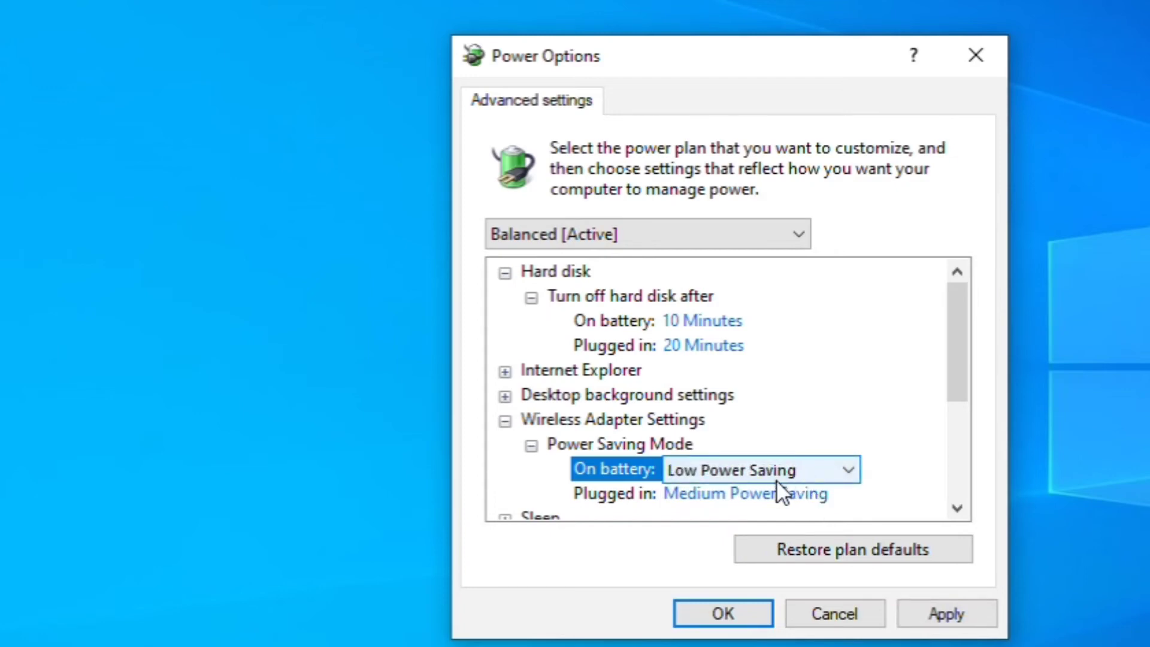
pyautogui.click(797, 467)
pyautogui.click(737, 492)
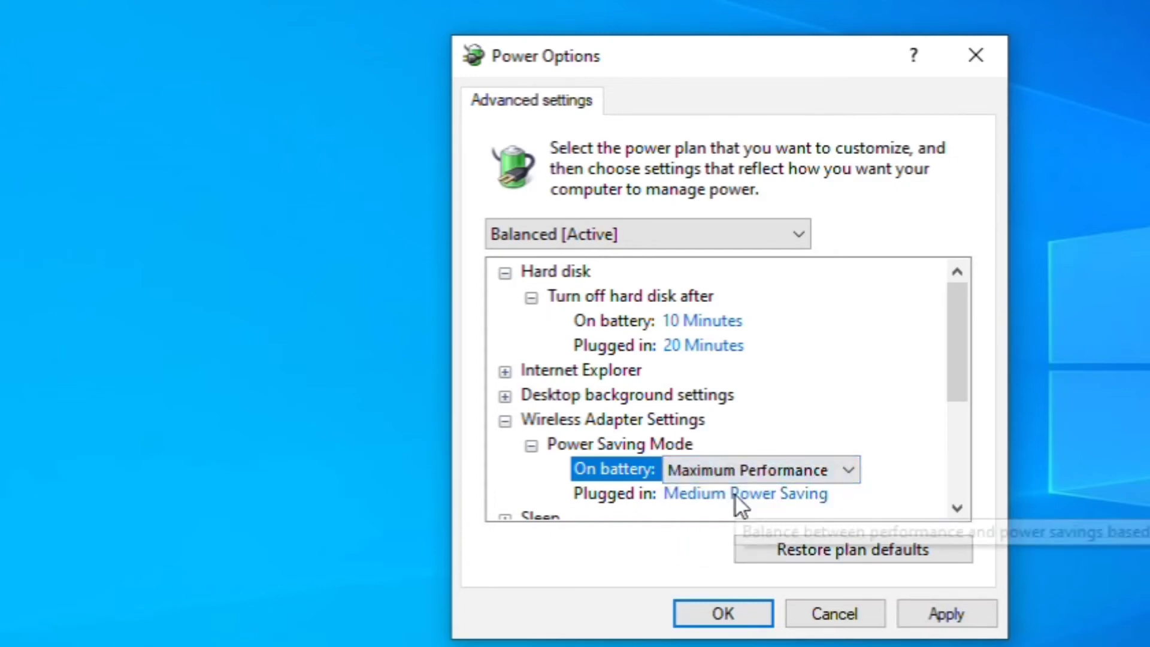
# Set the wireless adapter's plugged-in power saving mode to Maximum Performance, apply the change and close the power options.
pyautogui.click(735, 496)
pyautogui.click(732, 493)
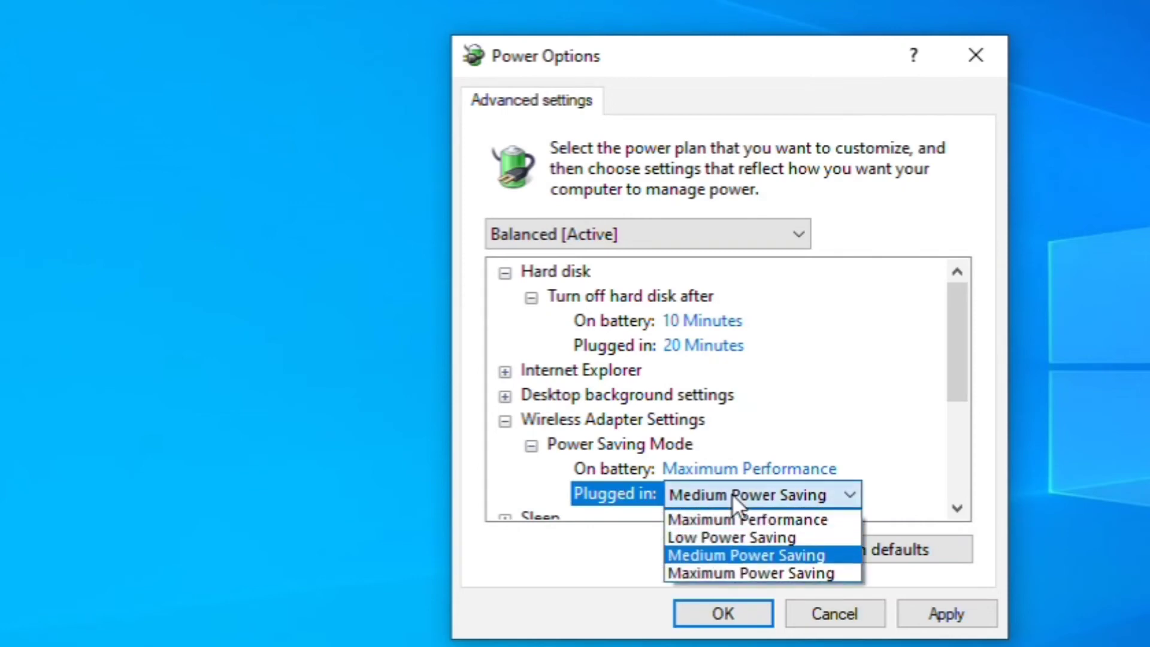
pyautogui.click(731, 518)
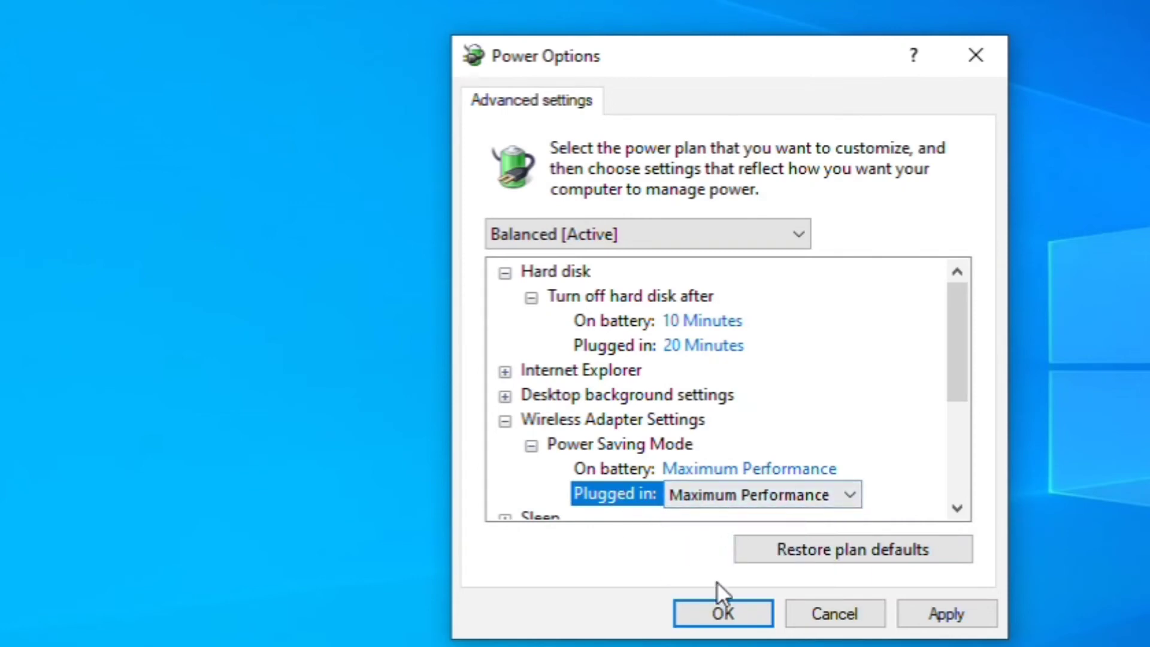
pyautogui.click(935, 611)
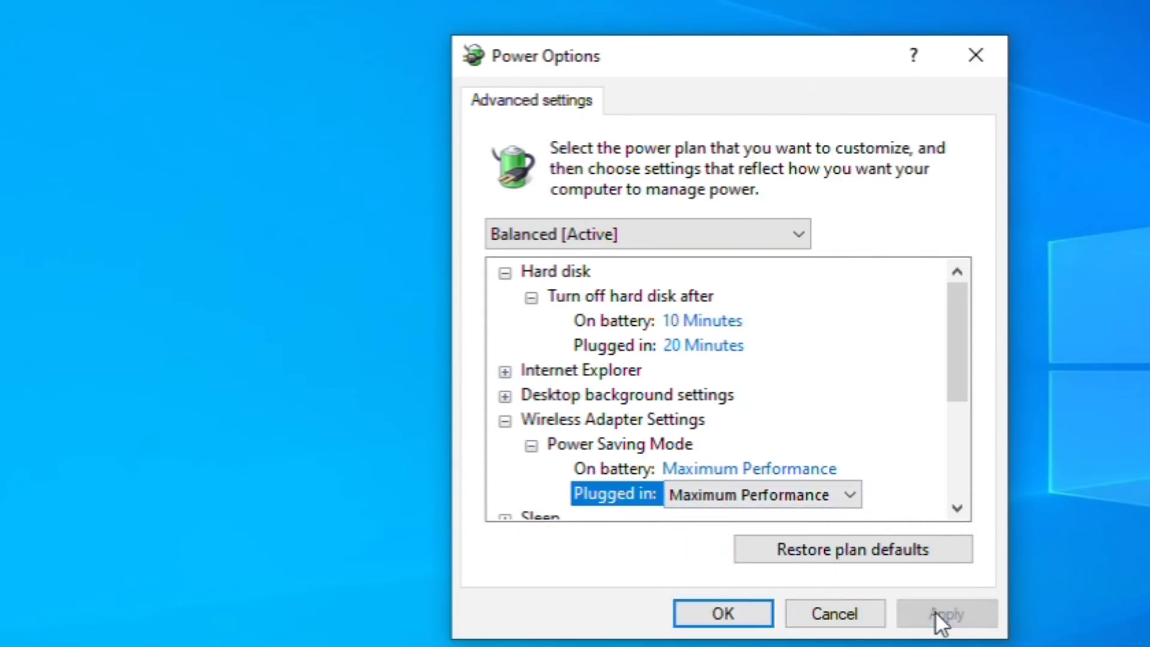
pyautogui.click(732, 616)
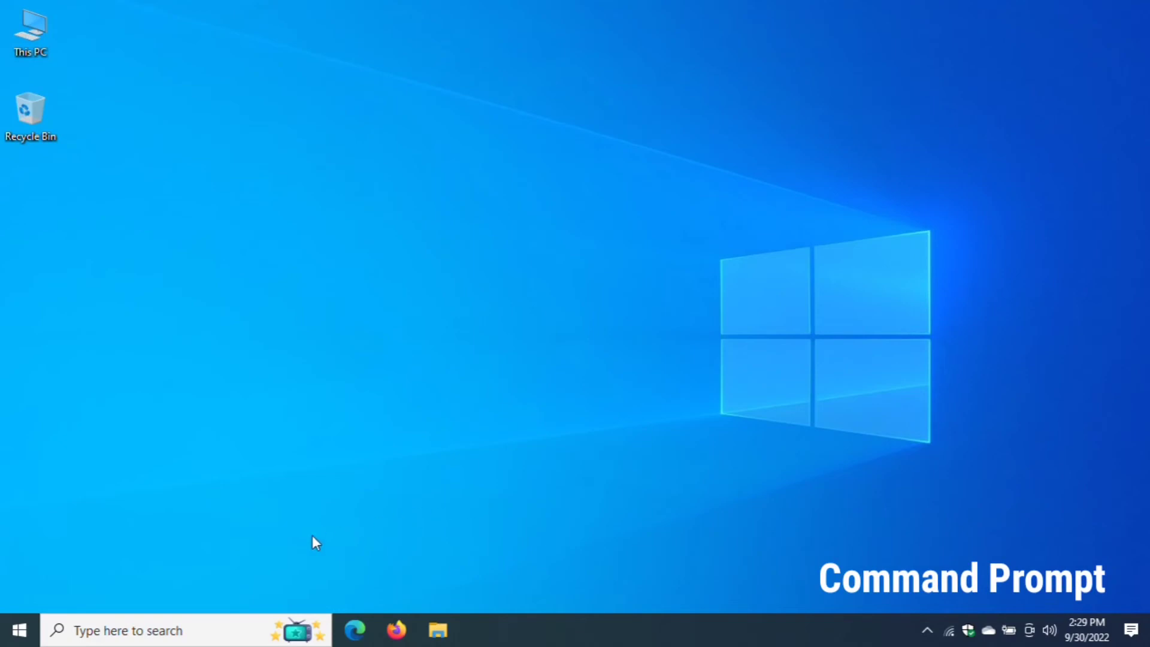
# Run netcfg -d in an administrator Command Prompt to remove the network devices, and exit the prompt when it completes.
pyautogui.rightClick(19, 629)
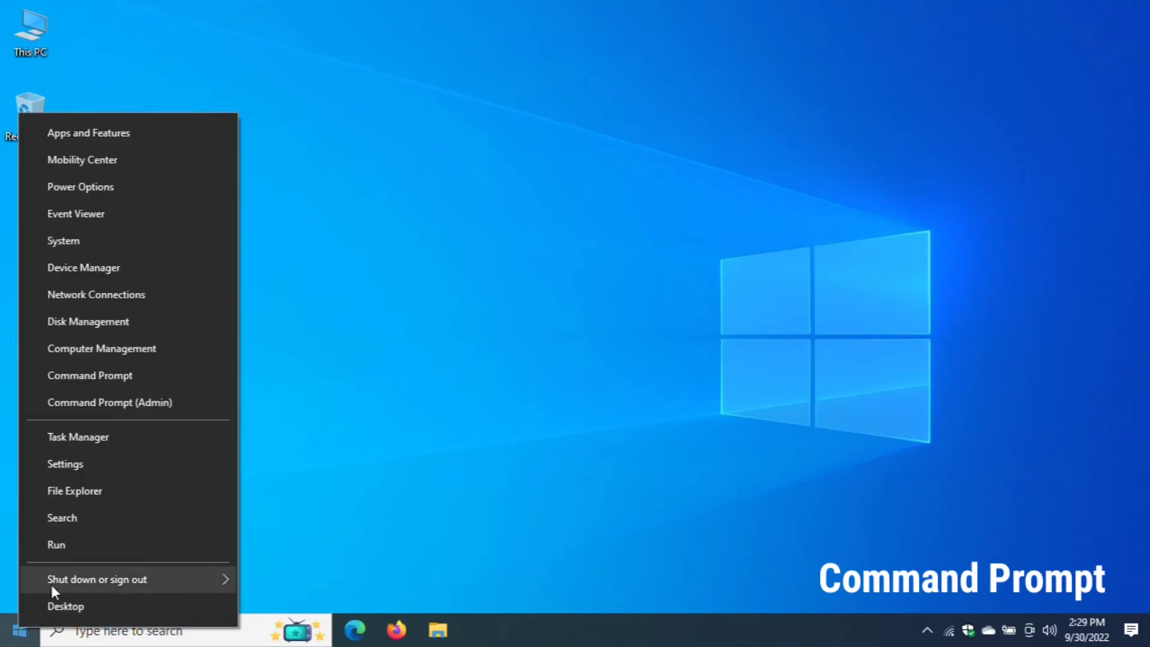
pyautogui.click(105, 407)
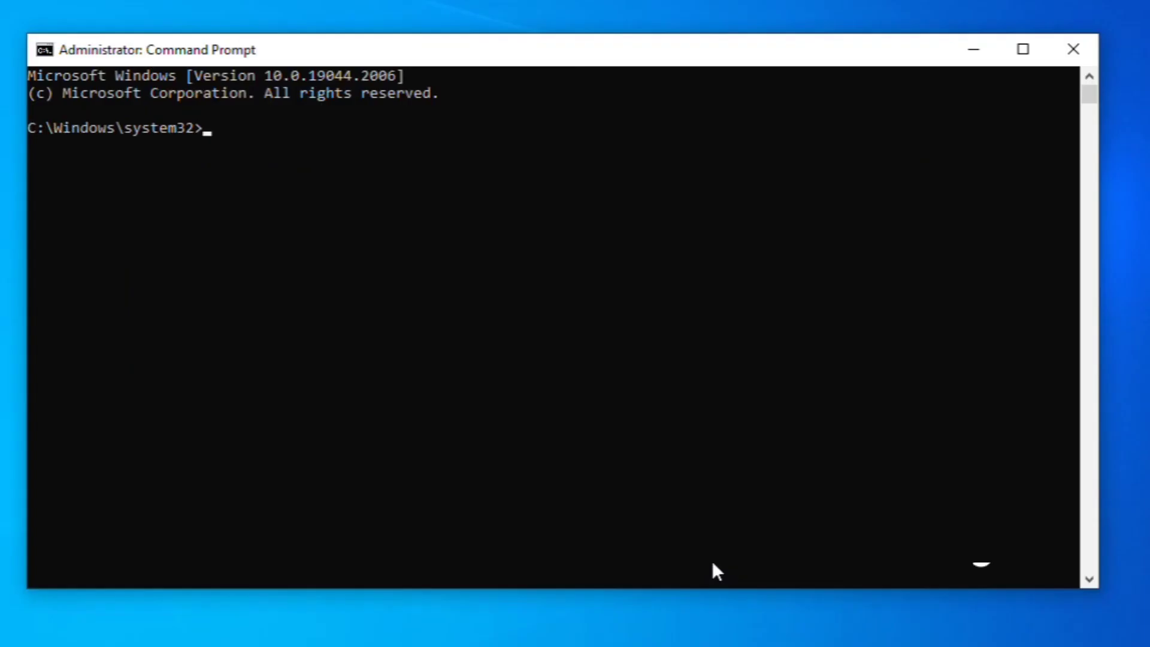
pyautogui.write('net')
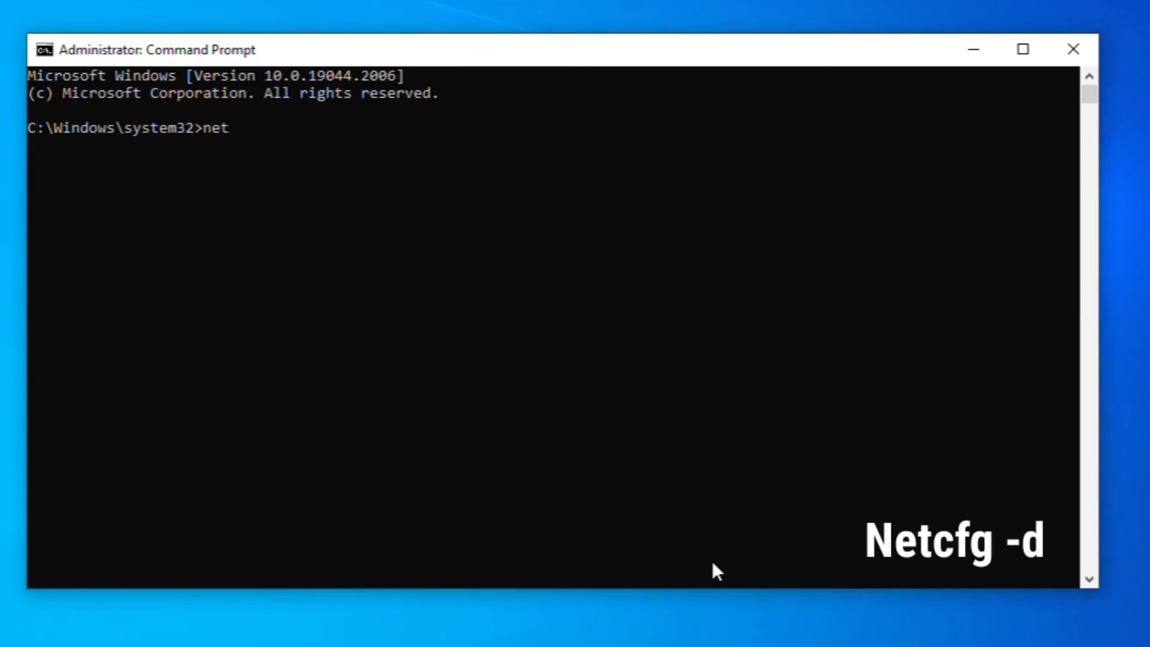
pyautogui.write('cfg -d')
pyautogui.press('Return')
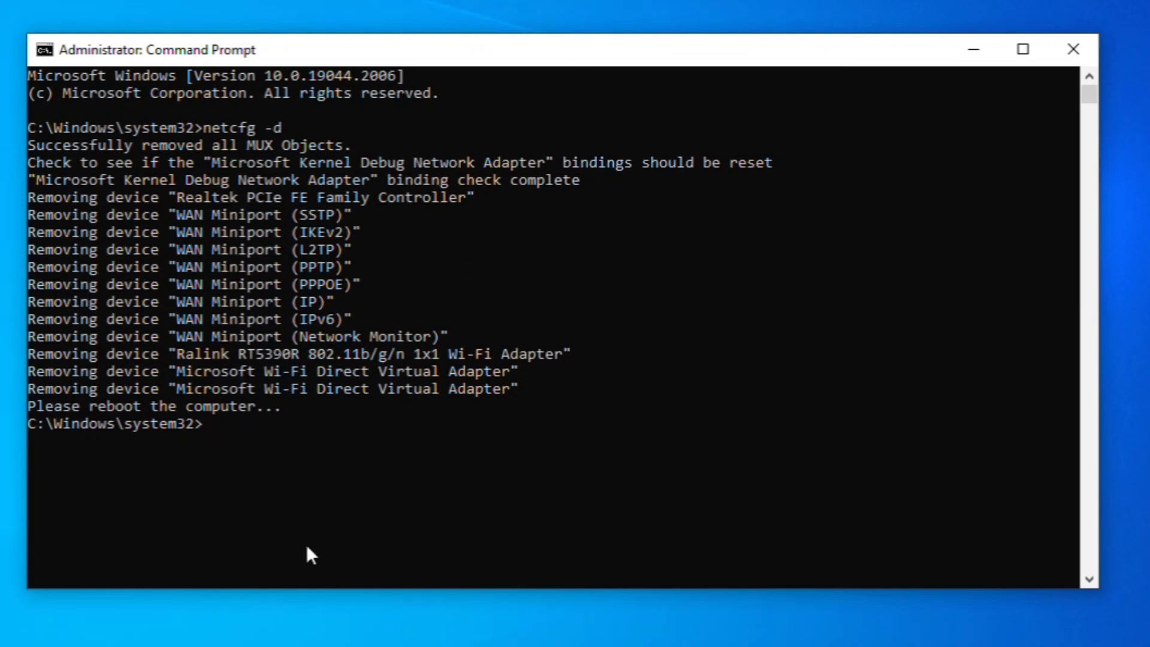
pyautogui.write('exit')
pyautogui.press('Return')
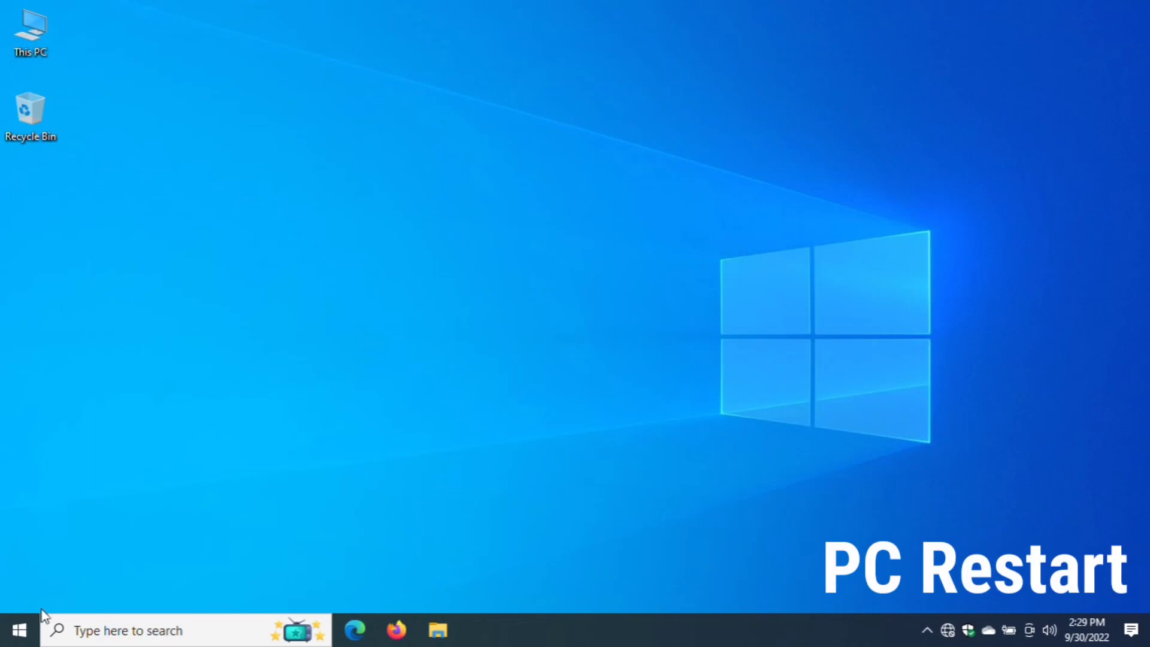
pyautogui.click(19, 630)
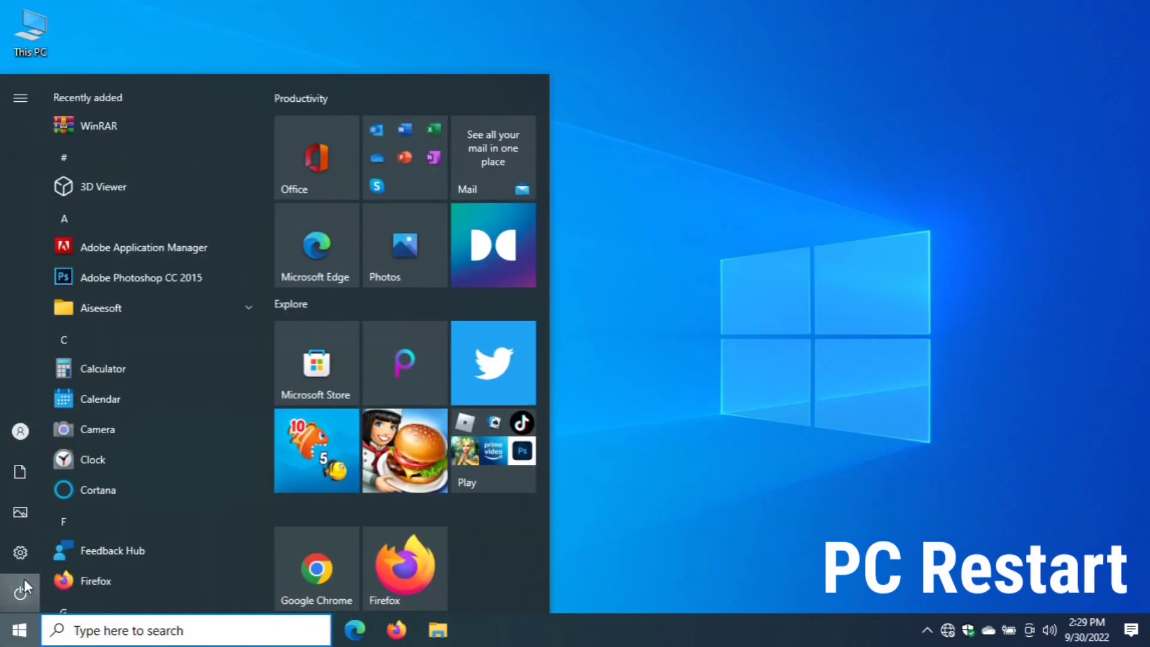
pyautogui.moveTo(24, 578)
pyautogui.click(66, 593)
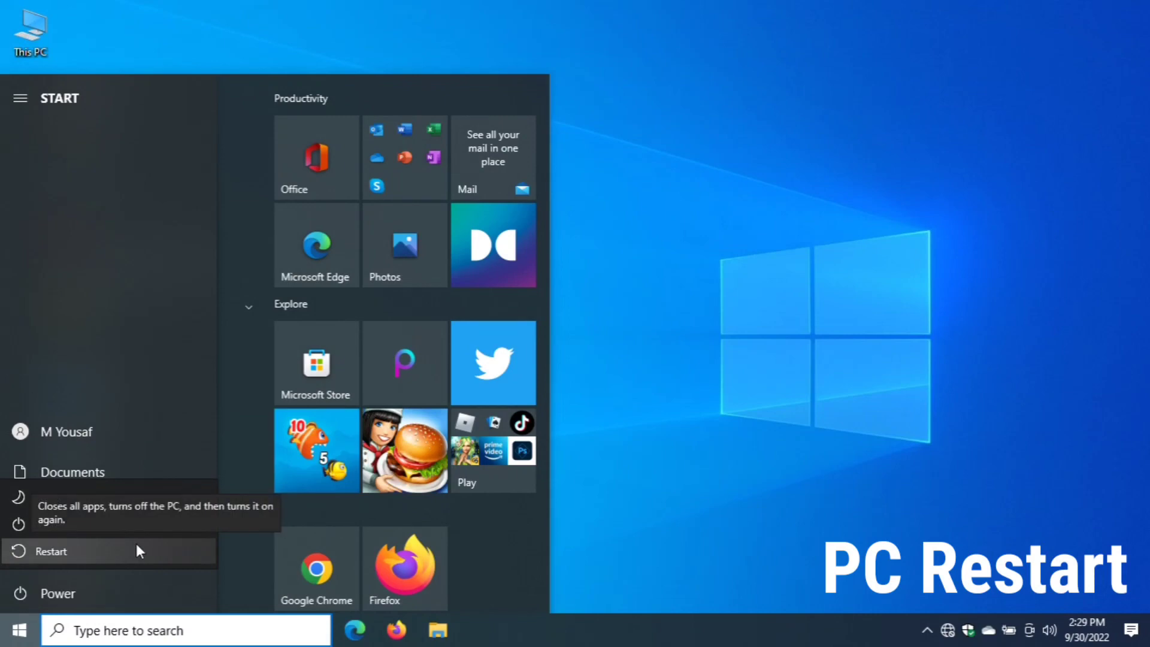
pyautogui.click(710, 537)
pyautogui.click(710, 537)
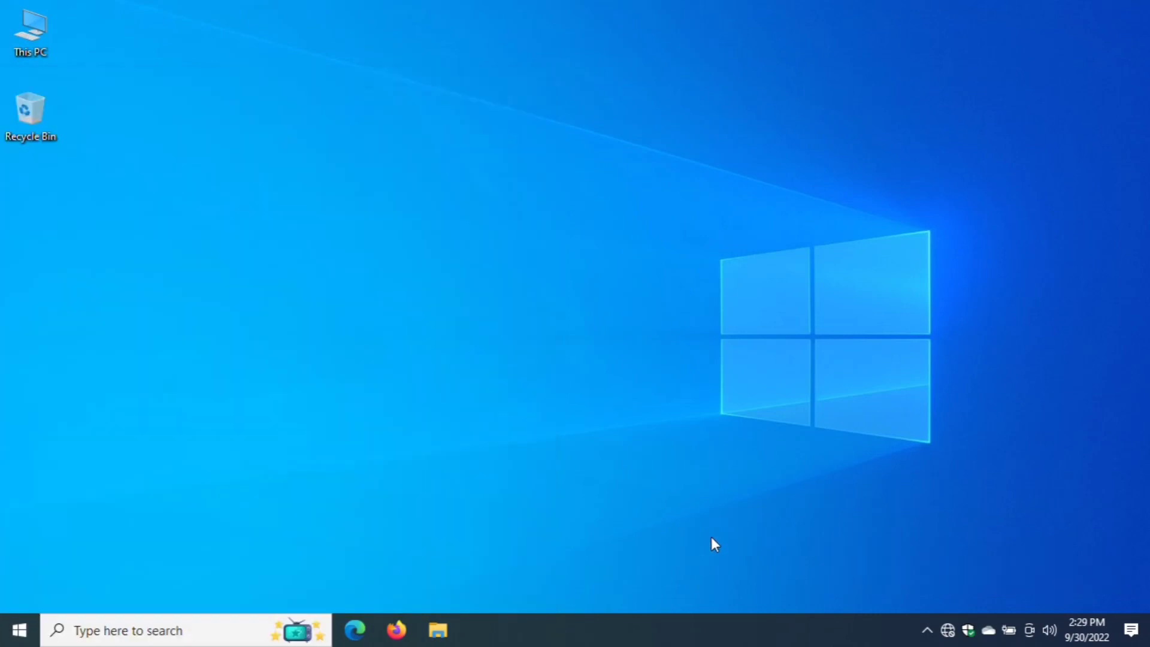